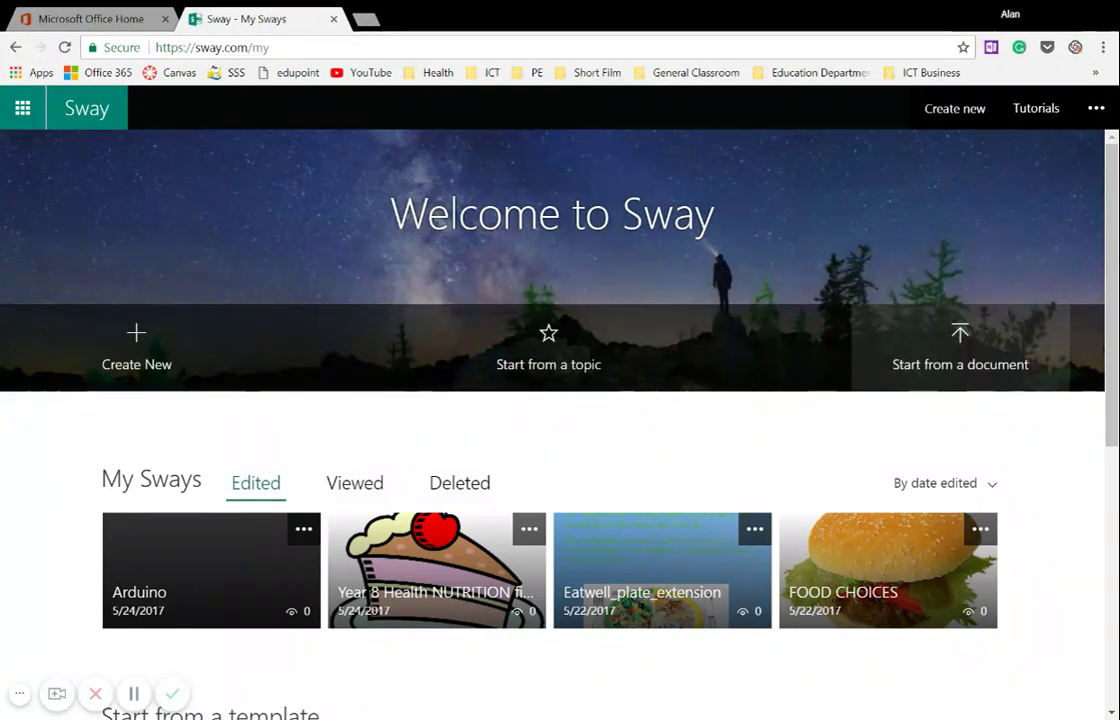
Create a new Sway from the "Introduction to Internet and Networking" document
left_click(942, 367)
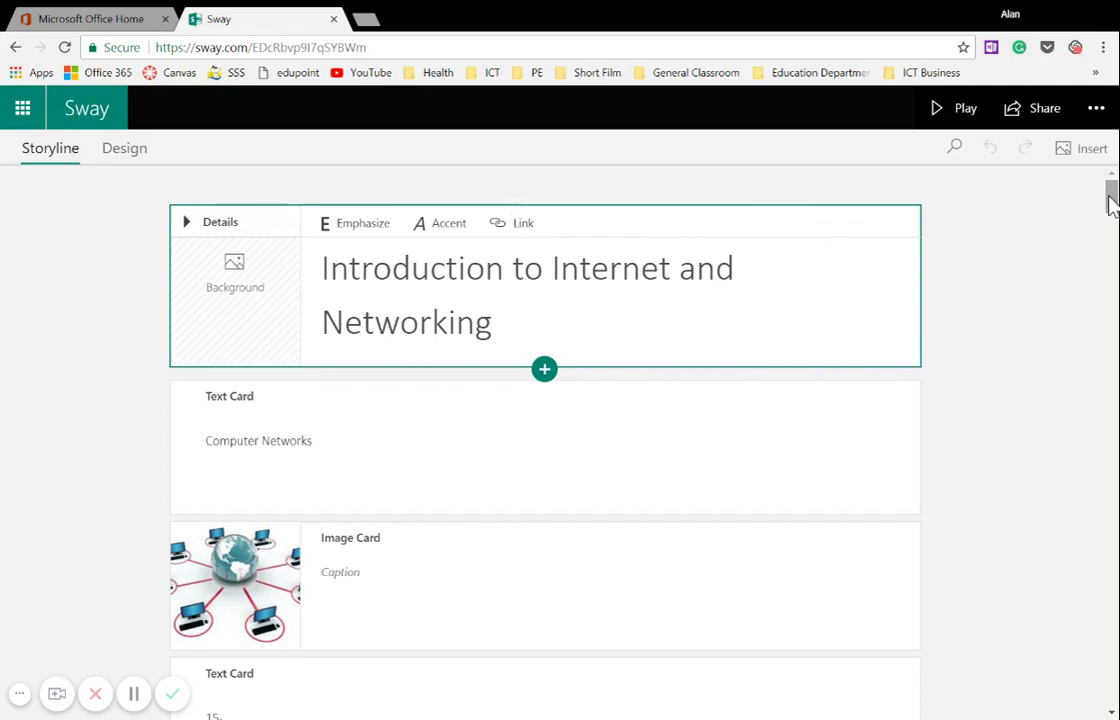
mouse_move(1110, 200)
left_mouse_down()
mouse_move(1108, 295)
mouse_move(1108, 195)
left_mouse_up()
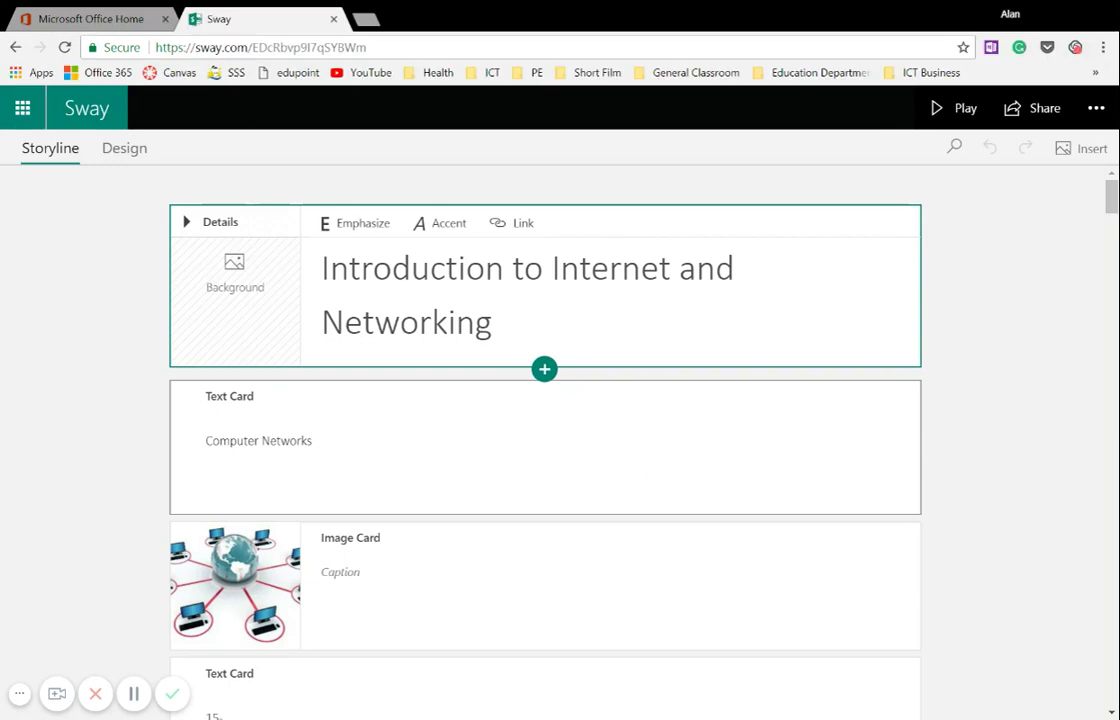
Move the "Computer Networks" text card down the storyline to just above the "What is a computer network?" card
left_click(660, 421)
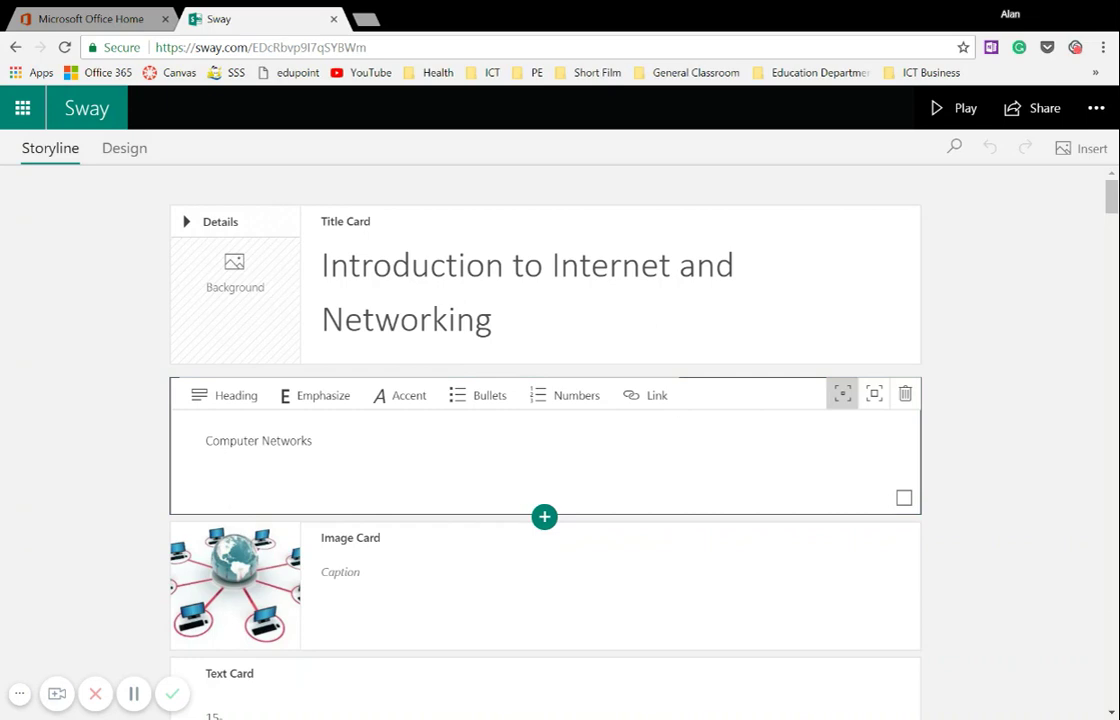
left_click_drag(560, 470, 672, 387)
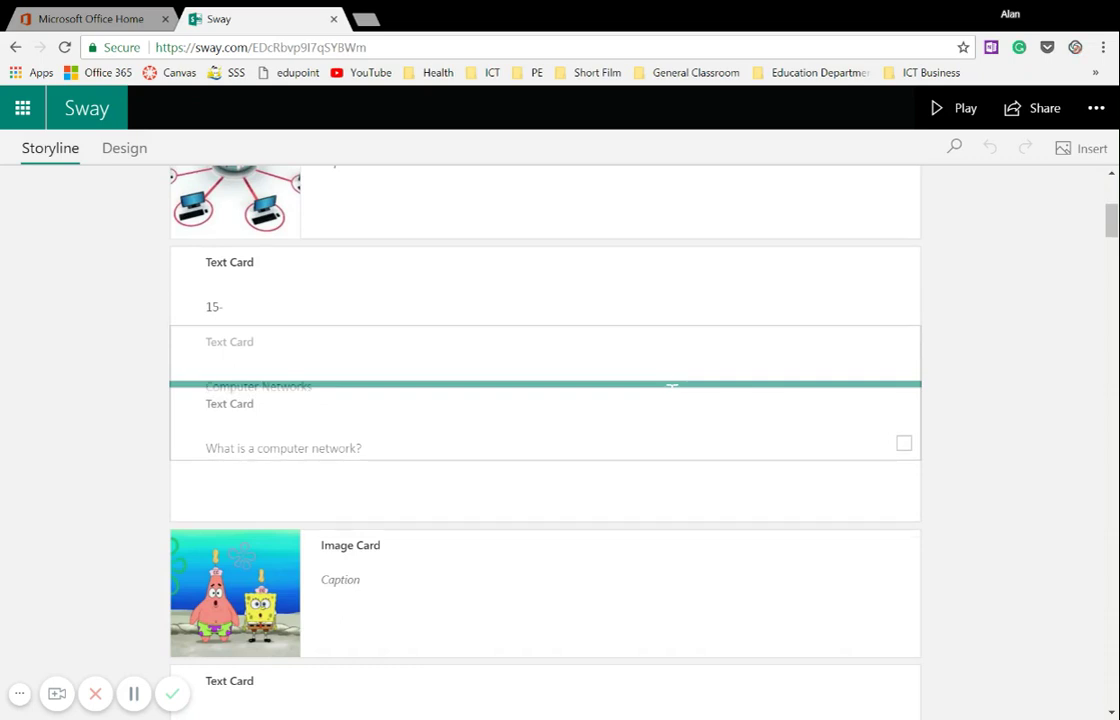
left_click_drag(672, 387, 667, 405)
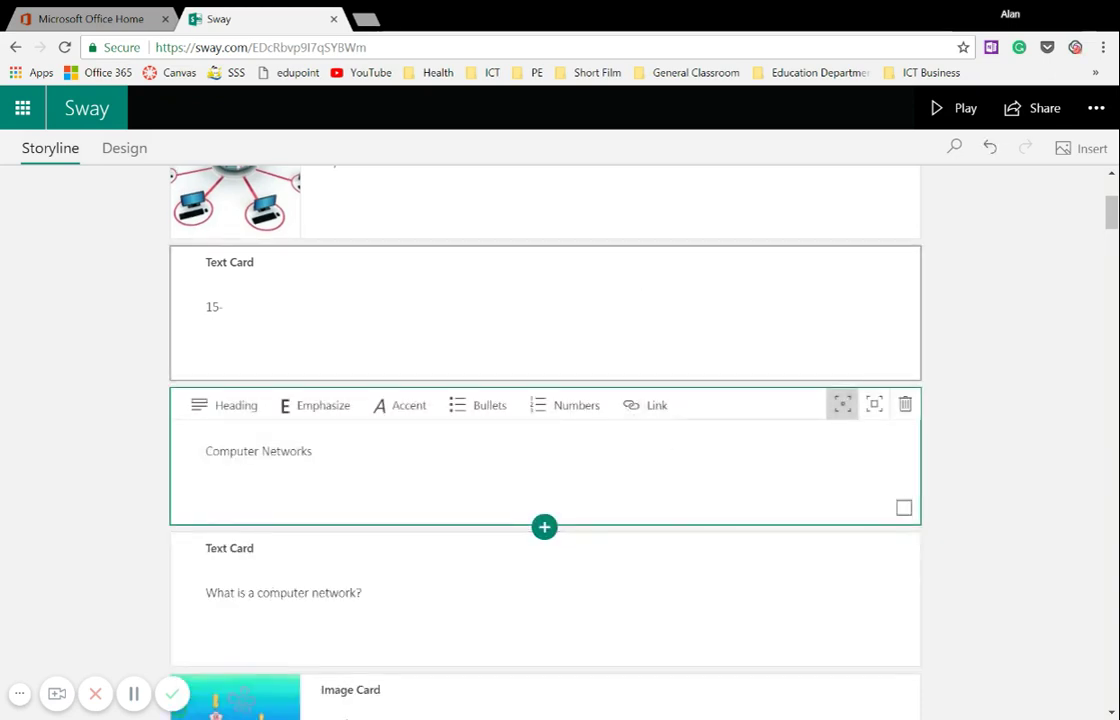
left_click_drag(1110, 212, 1112, 200)
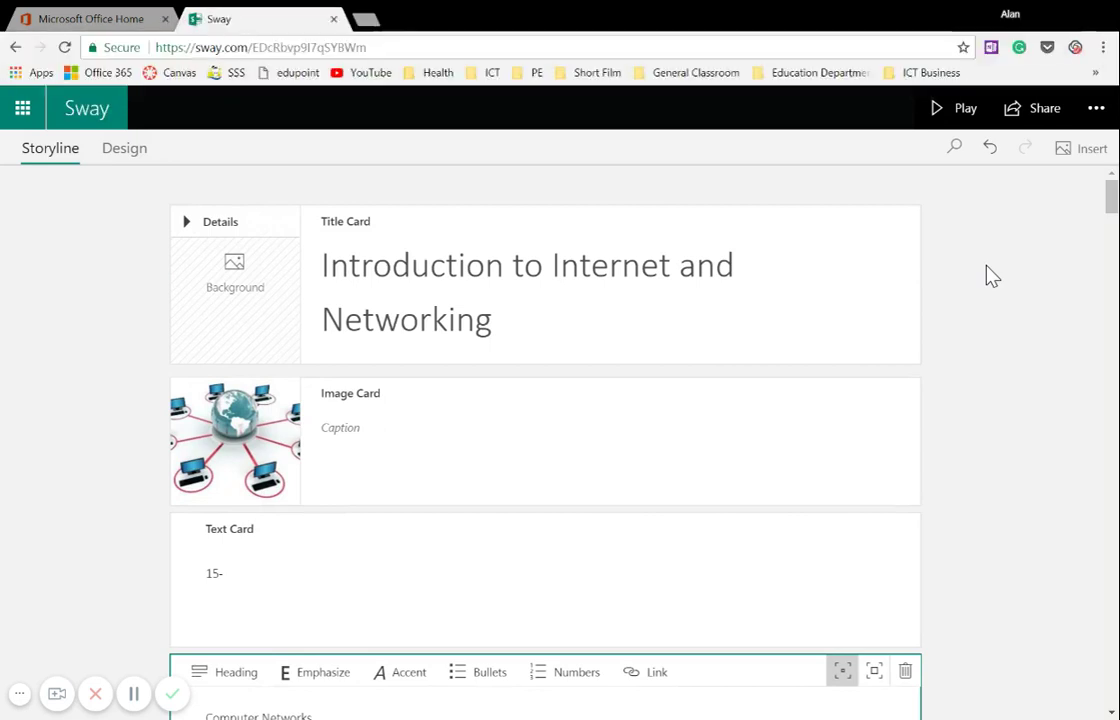
Play the Sway to preview its content, and return to the storyline
left_click(958, 116)
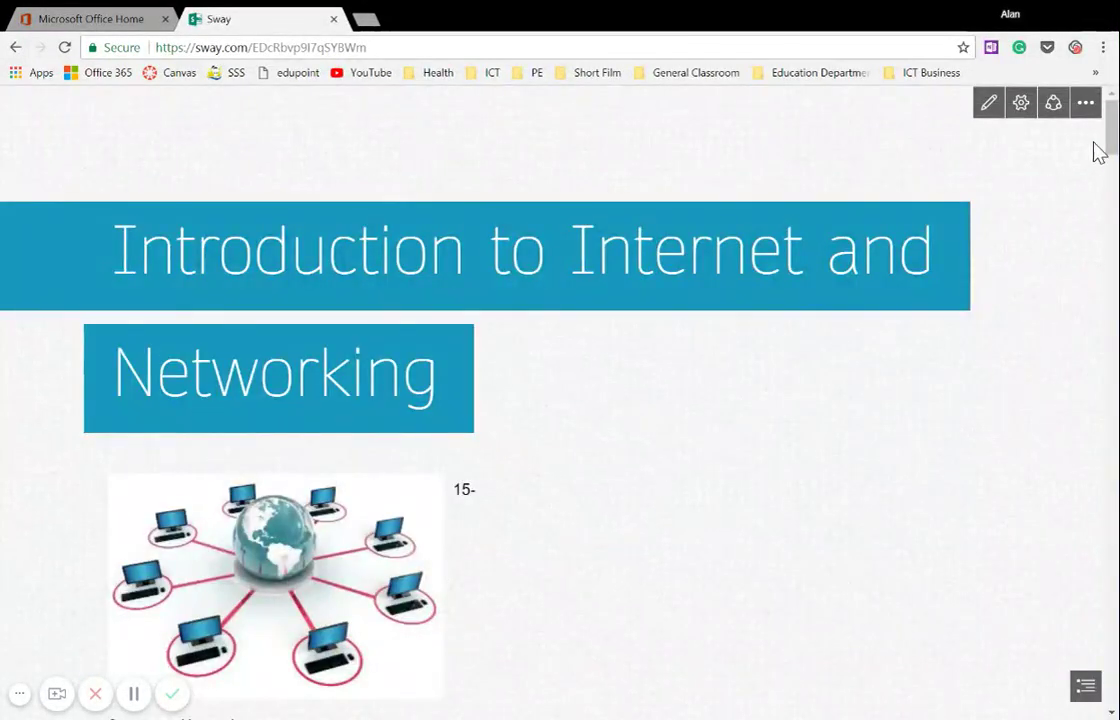
left_click_drag(1113, 160, 1113, 205)
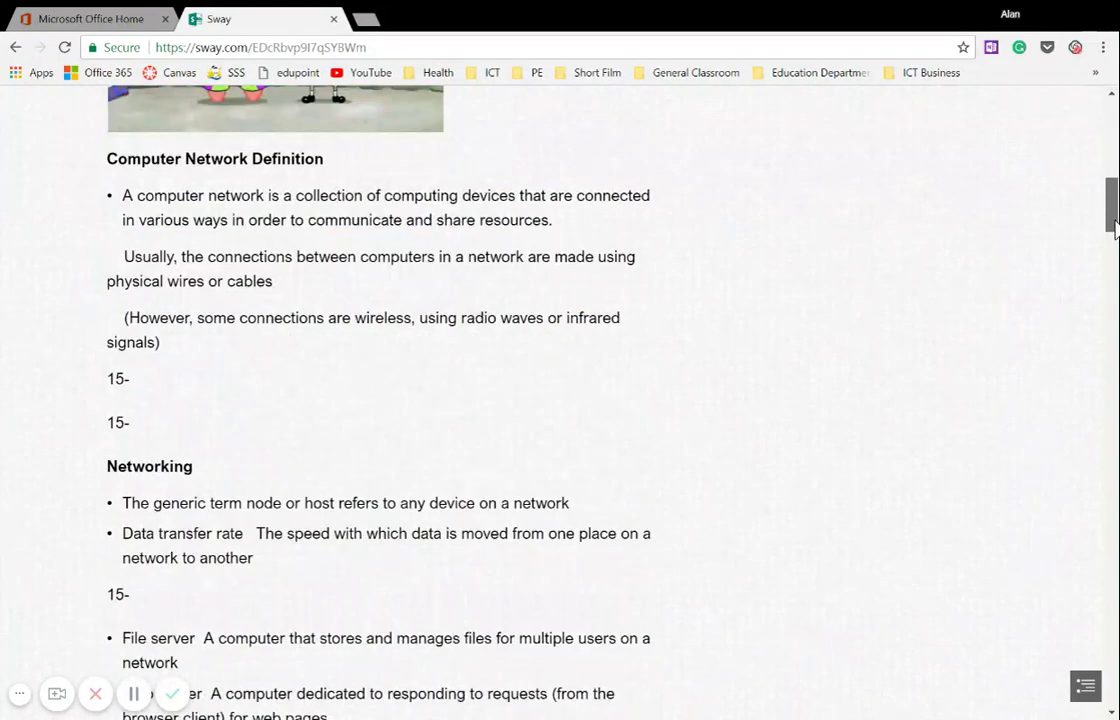
left_click_drag(1114, 225, 1113, 120)
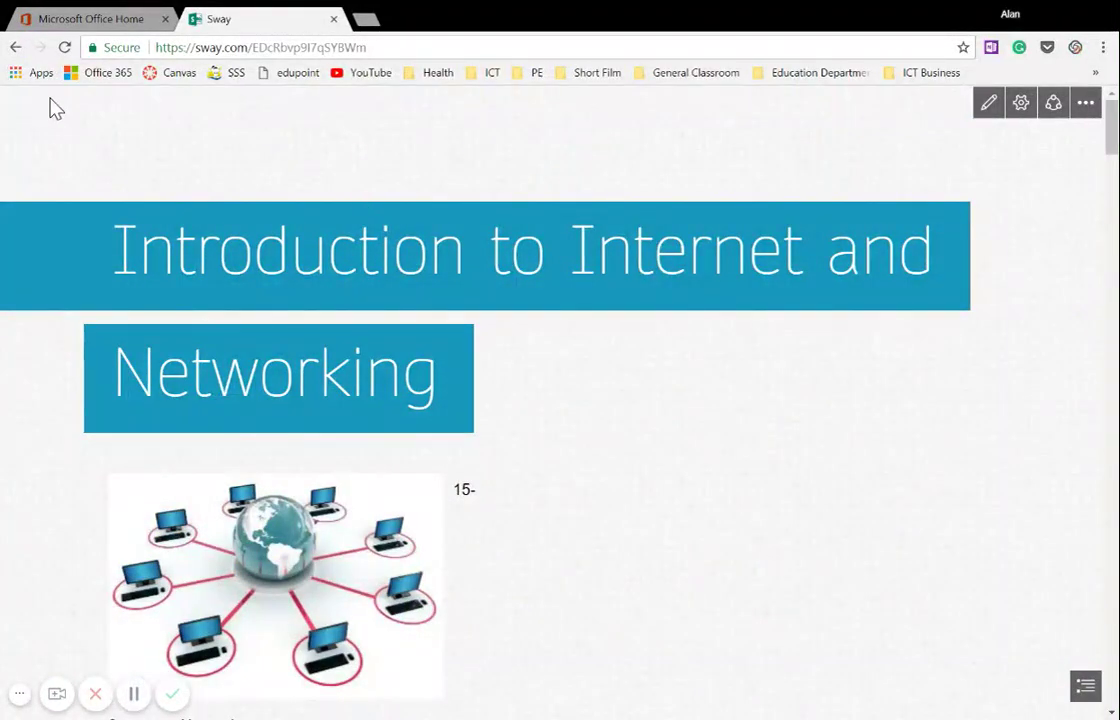
left_click(15, 48)
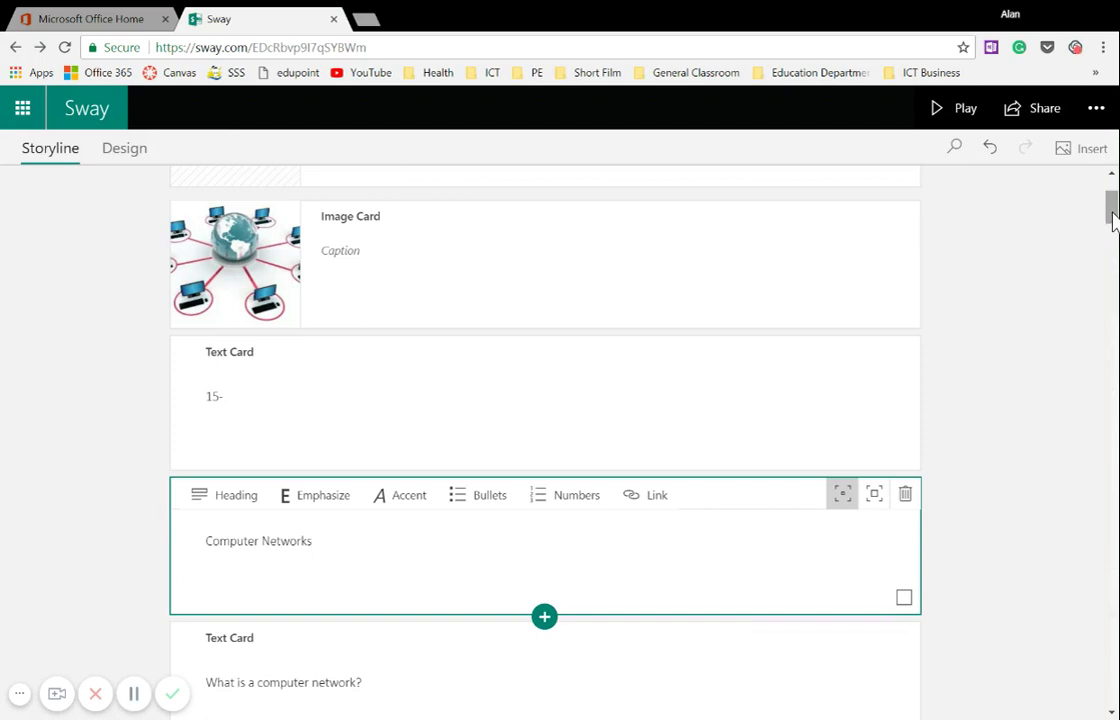
left_click_drag(1113, 220, 1112, 195)
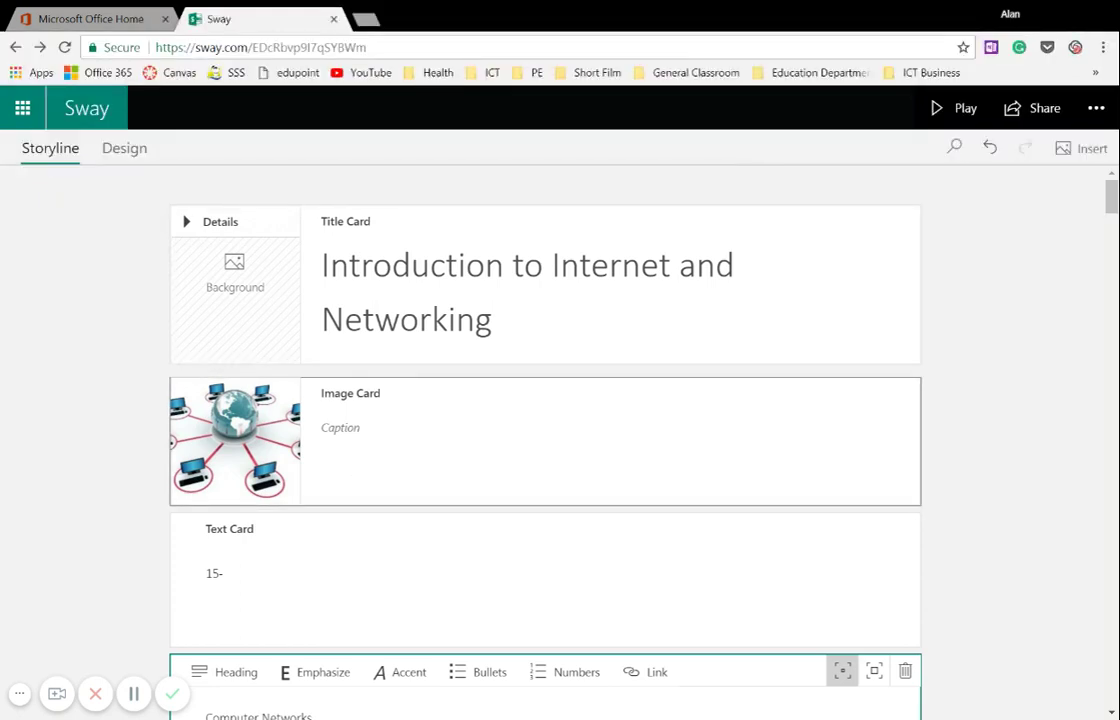
Switch to the design view, show the styles and remix the Sway into a new design
left_click(125, 150)
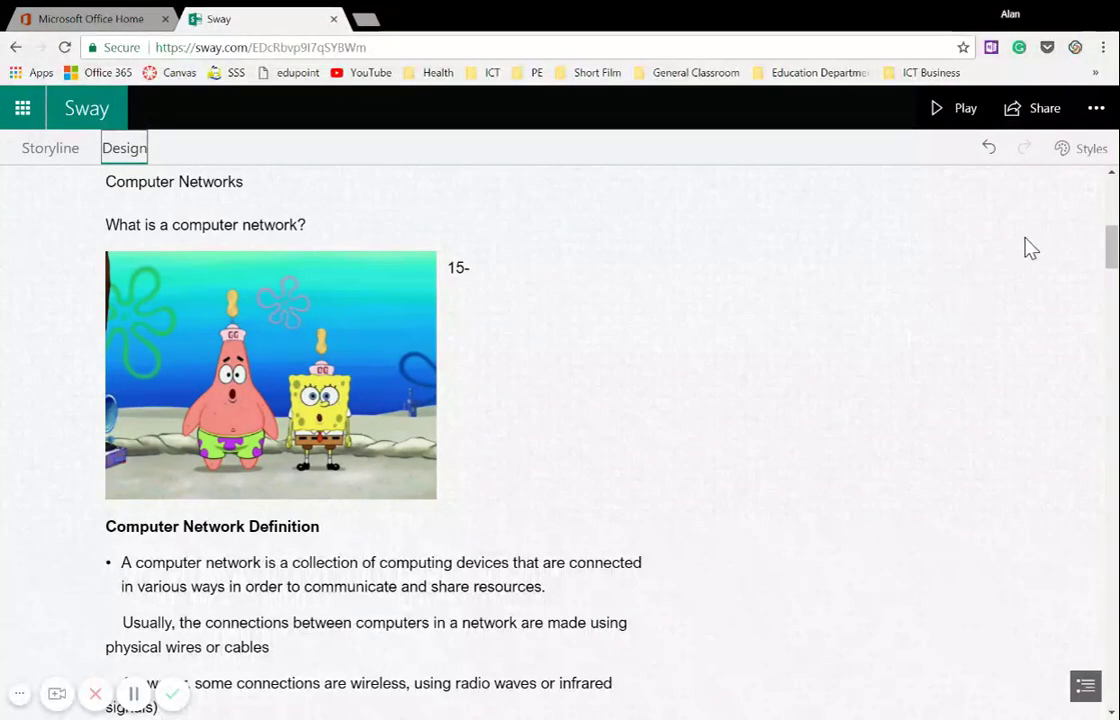
left_click(1088, 158)
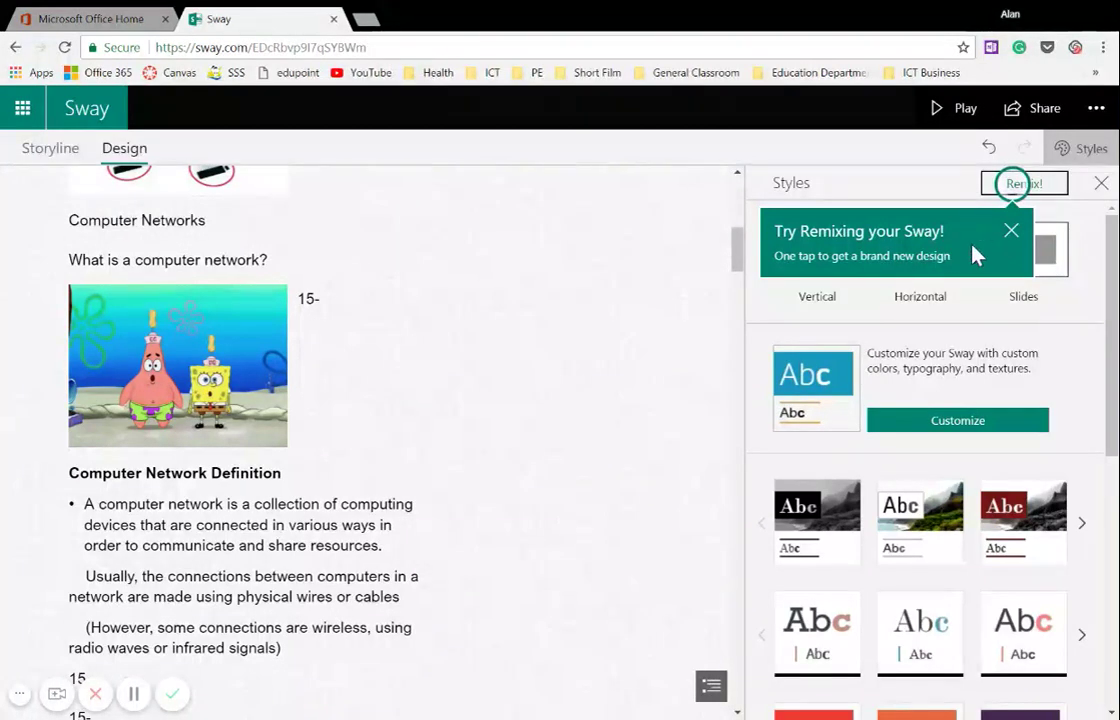
left_click(1011, 234)
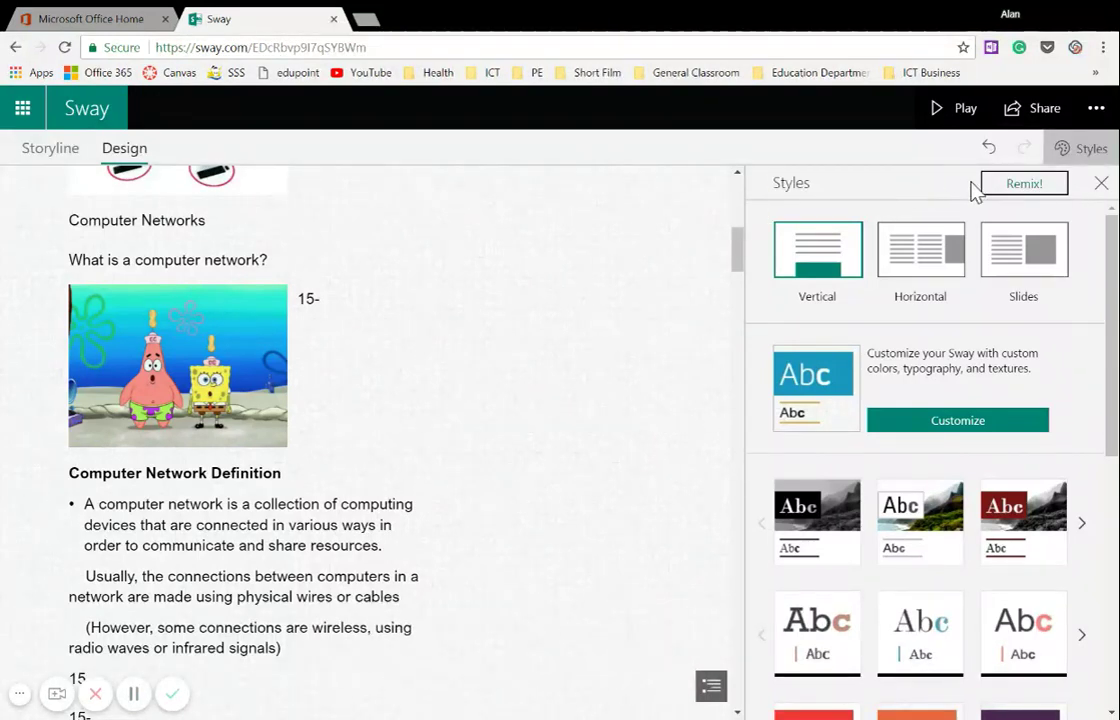
left_click(1030, 188)
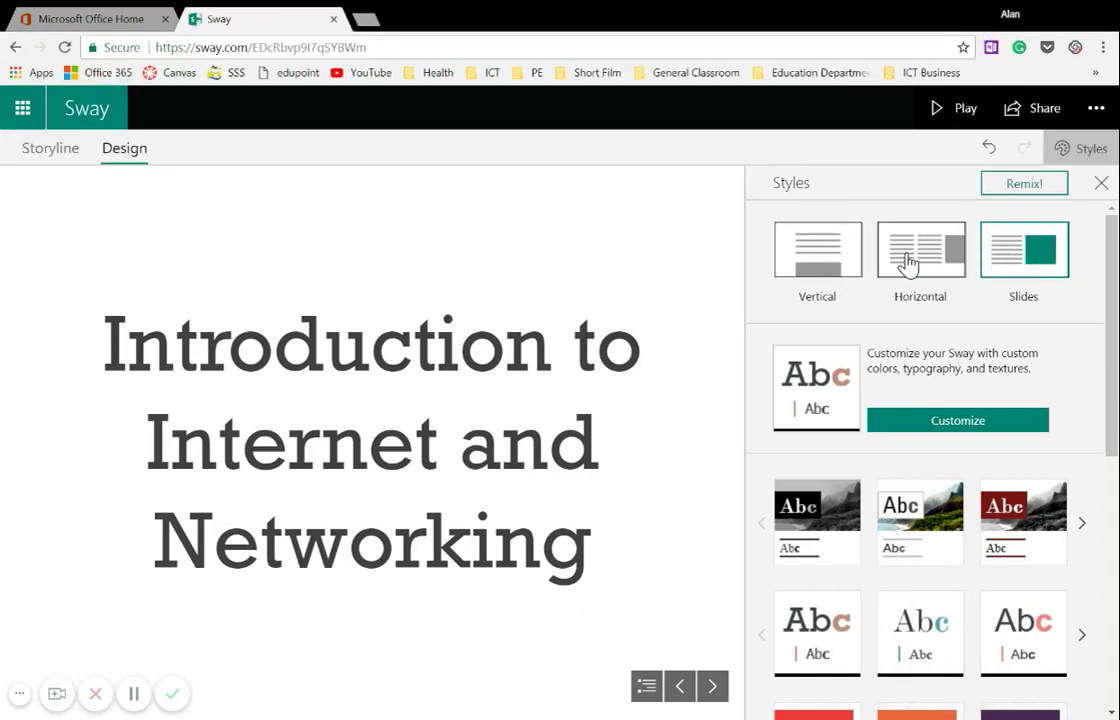
Try the Vertical, Horizontal and Slides layouts on the Sway and settle on Vertical
left_click(822, 260)
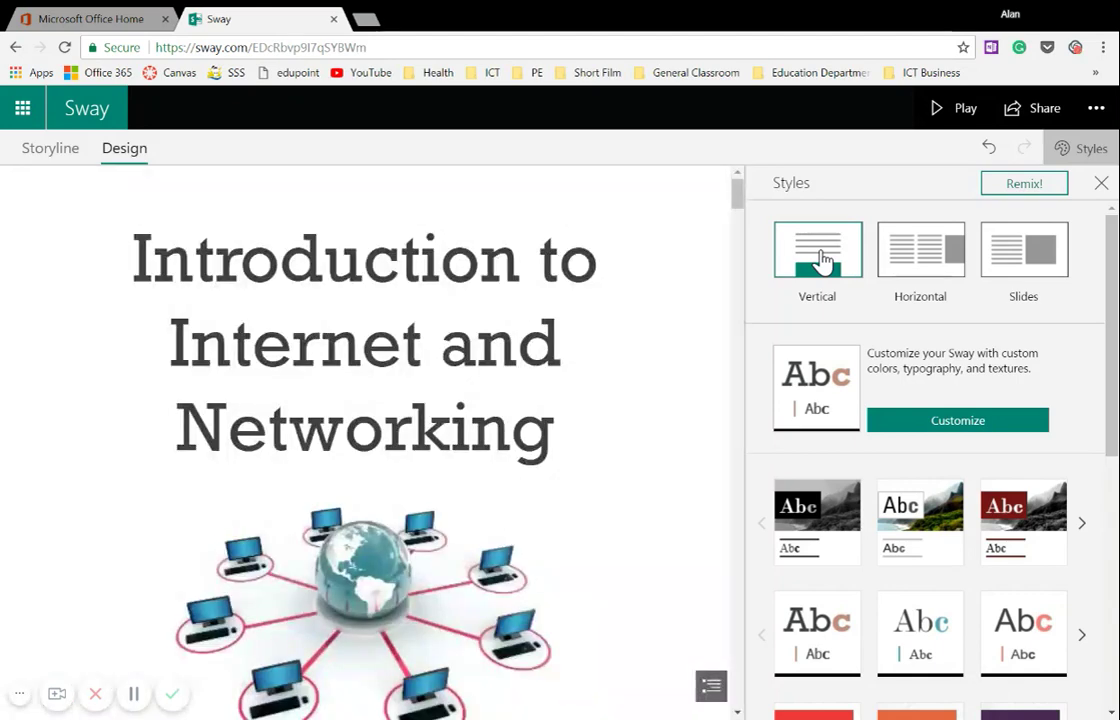
left_click_drag(740, 232, 740, 185)
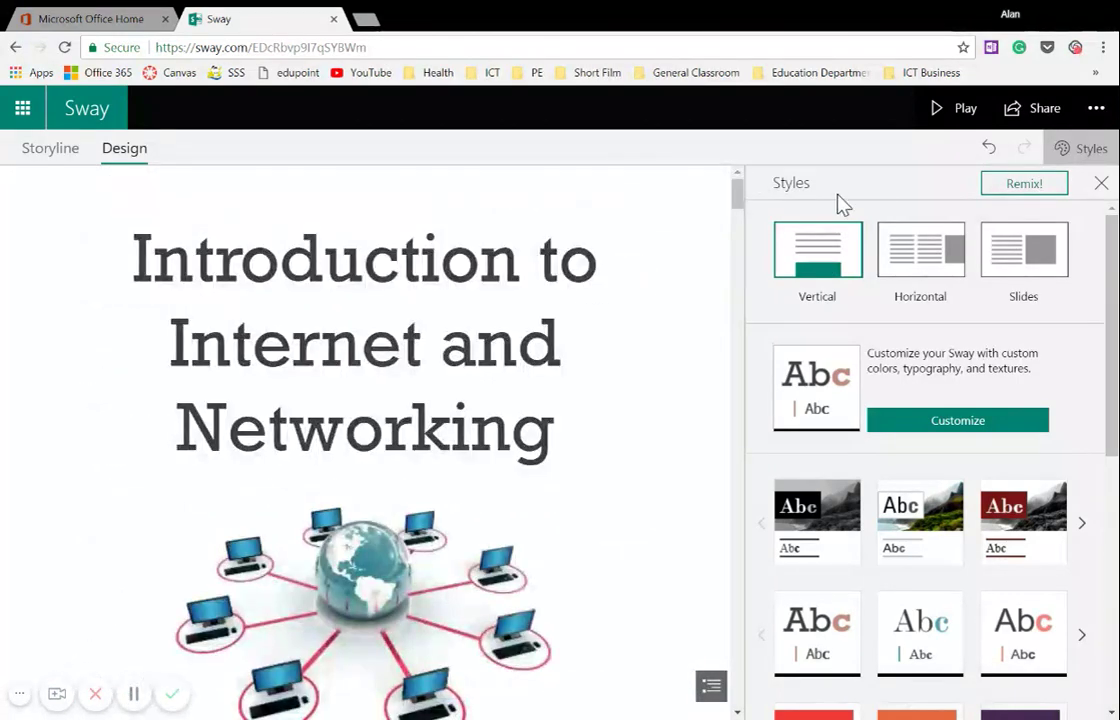
left_click(916, 268)
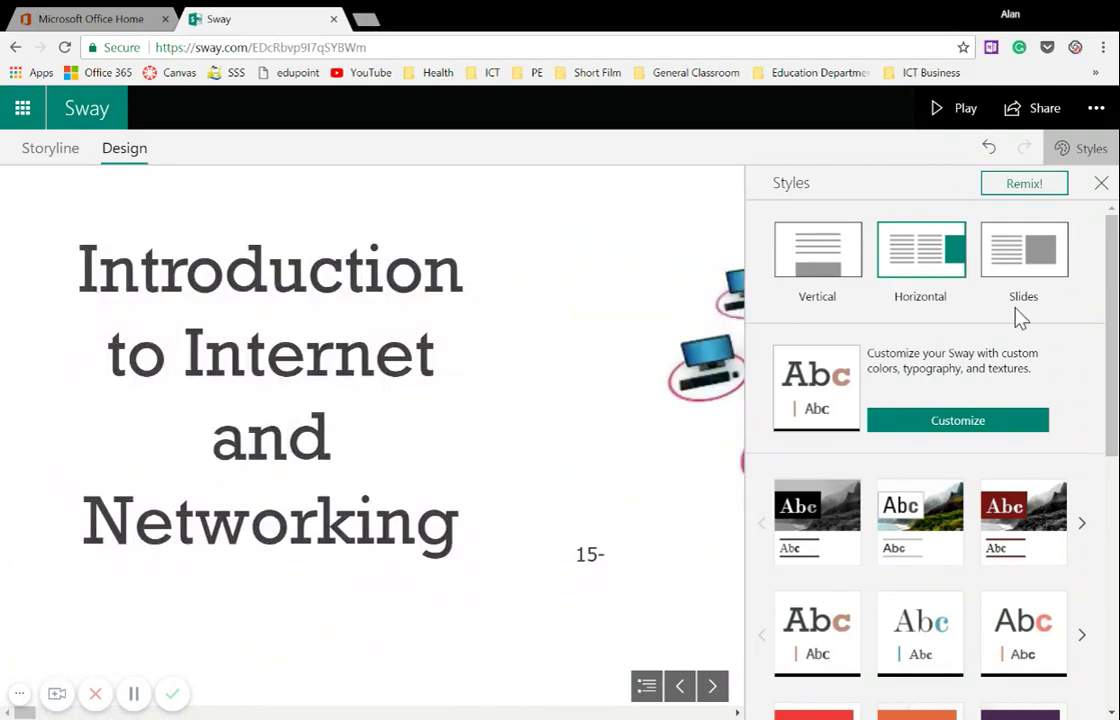
left_click(1027, 283)
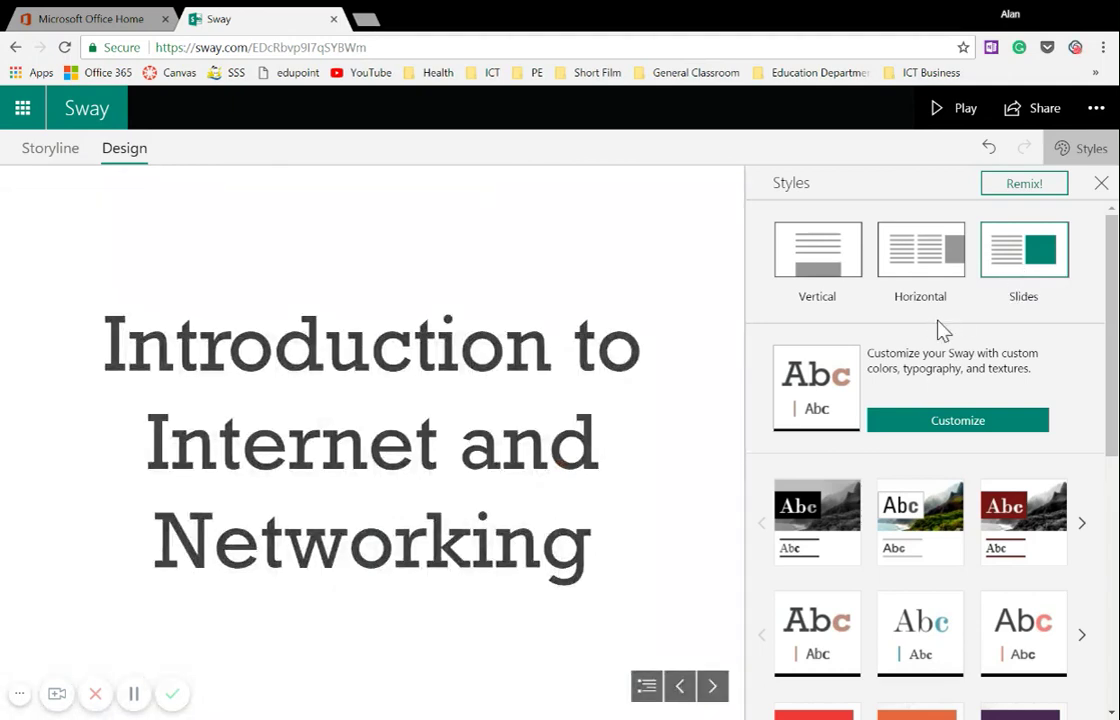
left_click(826, 266)
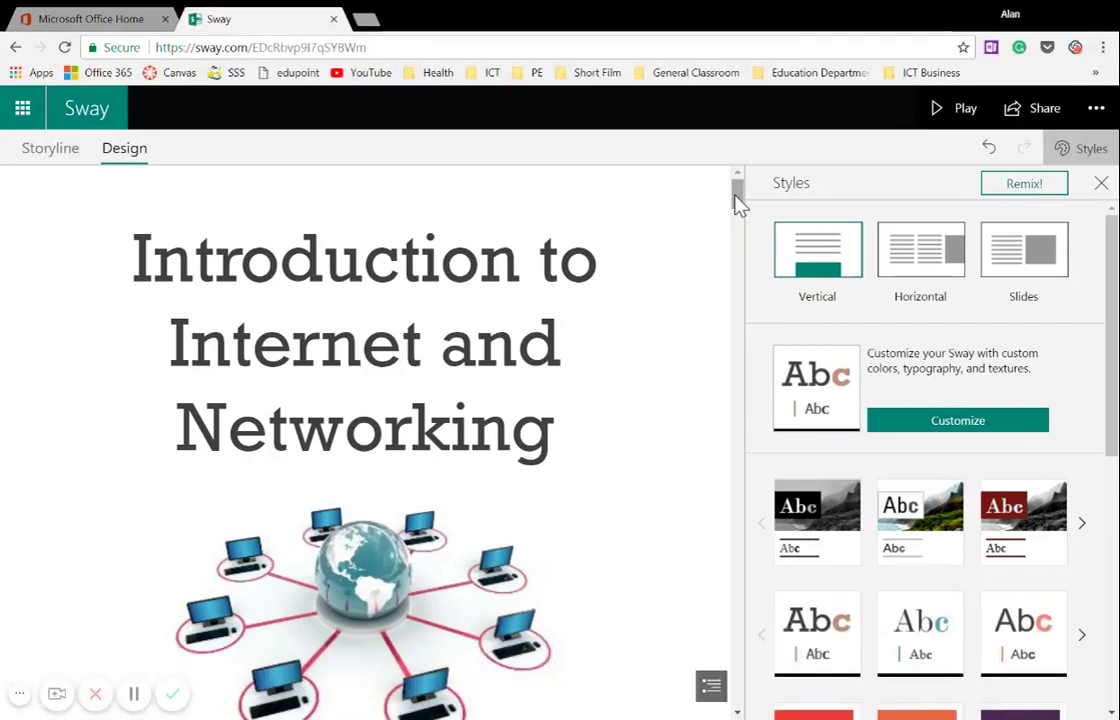
mouse_move(738, 207)
left_mouse_down()
mouse_move(737, 220)
mouse_move(737, 188)
left_mouse_up()
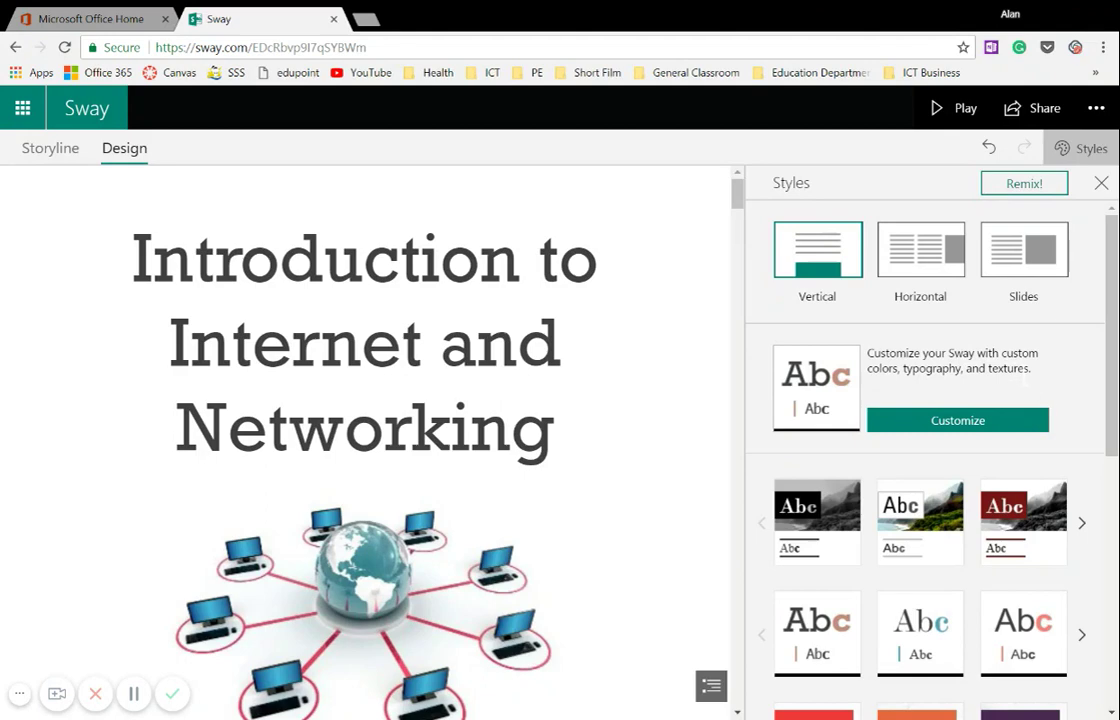
Open the style customization and look through the Curated colour palettes and the Custom colour option
left_click(940, 426)
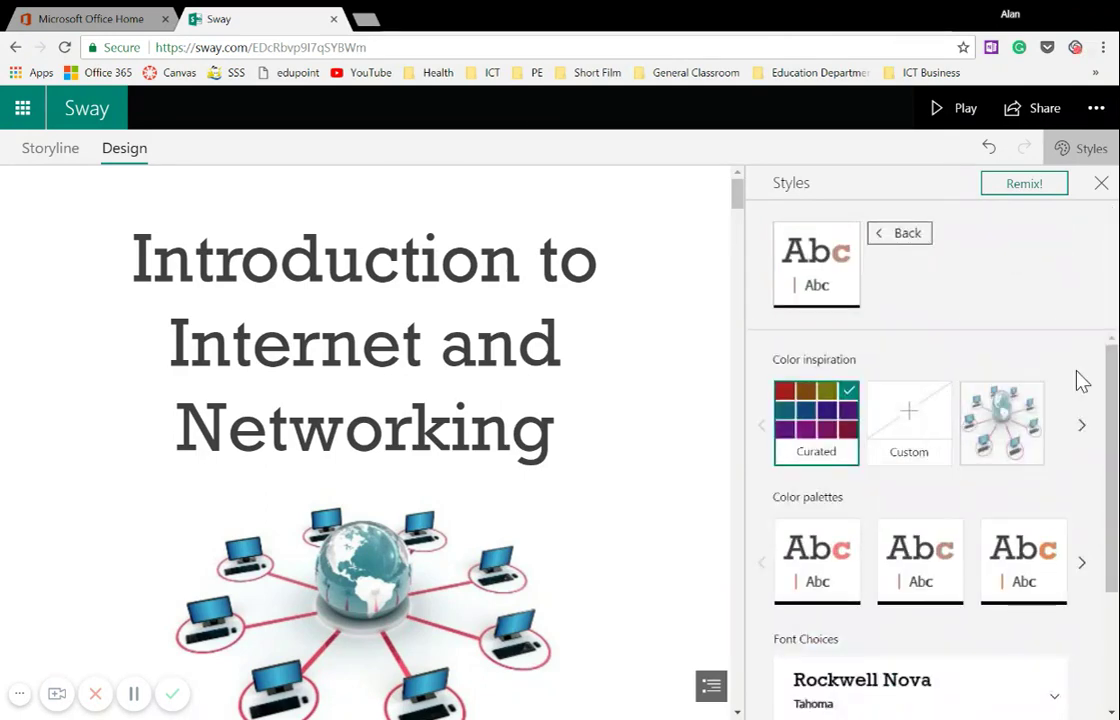
left_click_drag(1114, 388, 1114, 398)
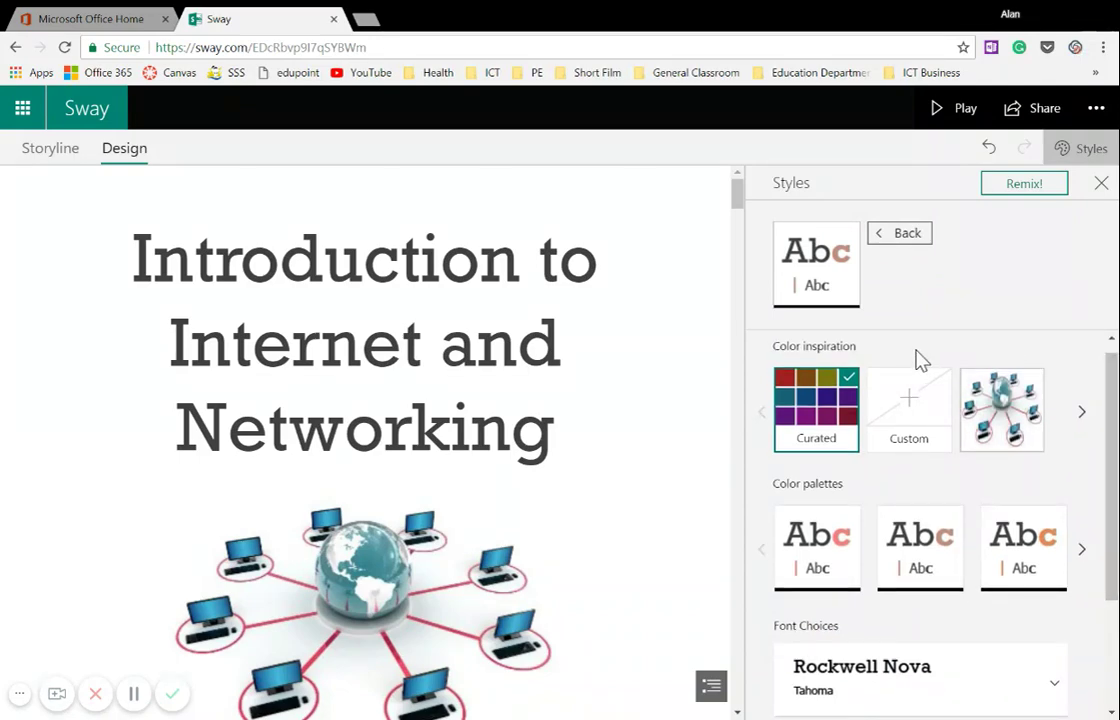
left_click(849, 380)
left_click(848, 388)
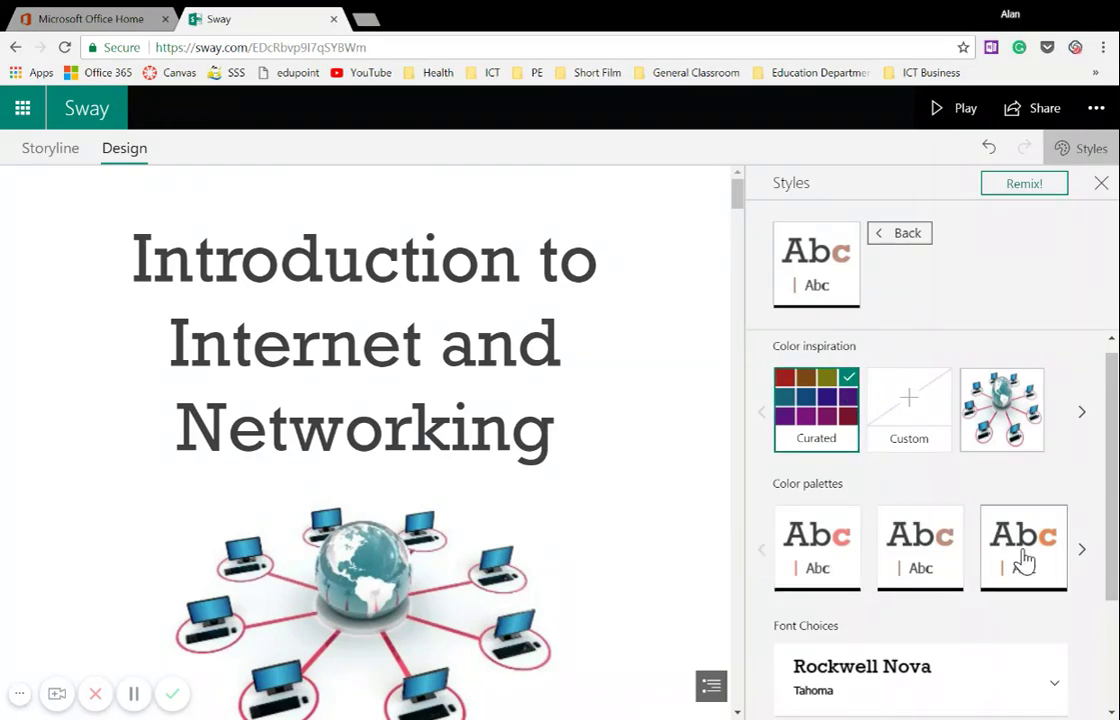
left_click(1082, 553)
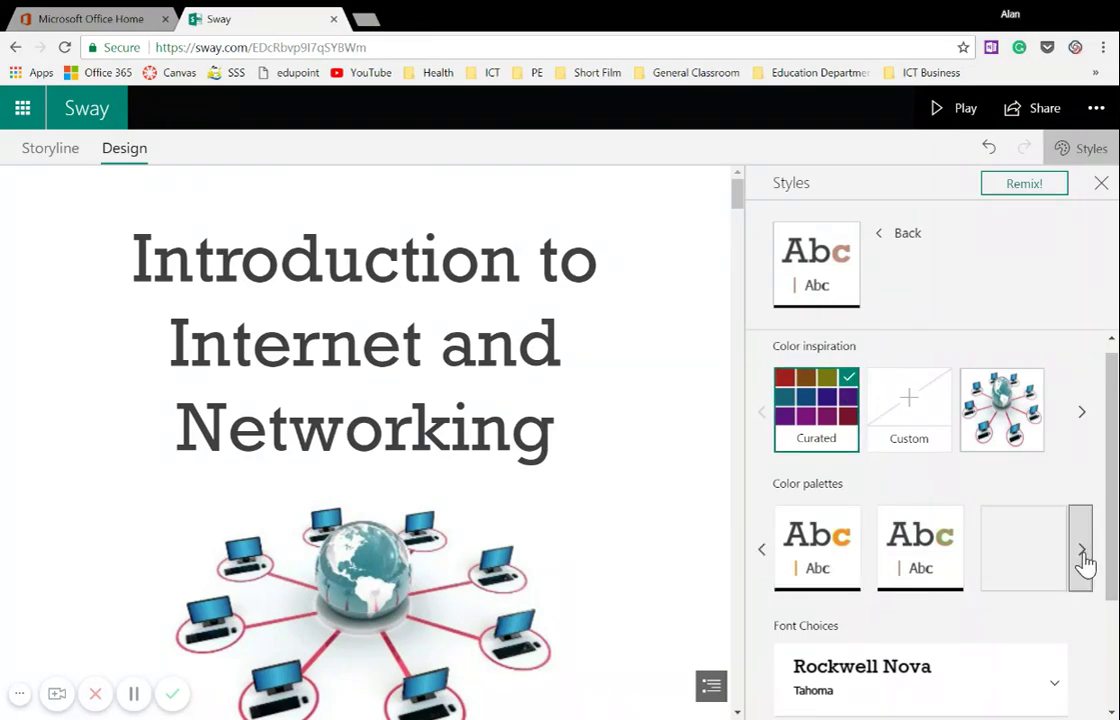
left_click(759, 552)
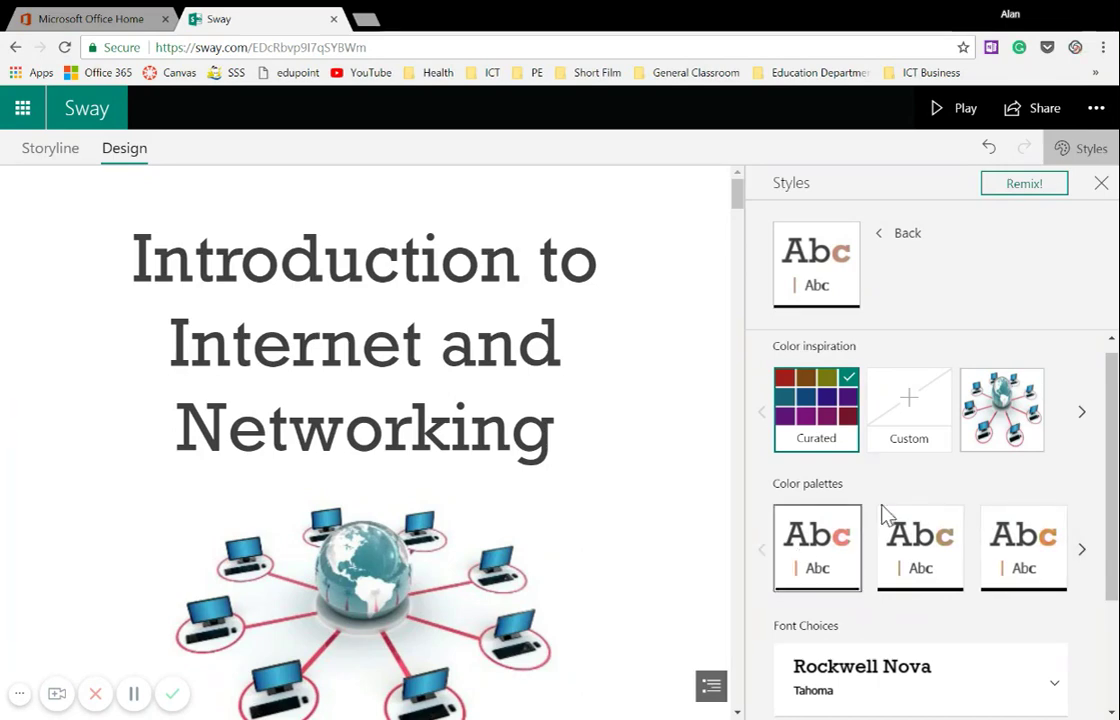
left_click(930, 412)
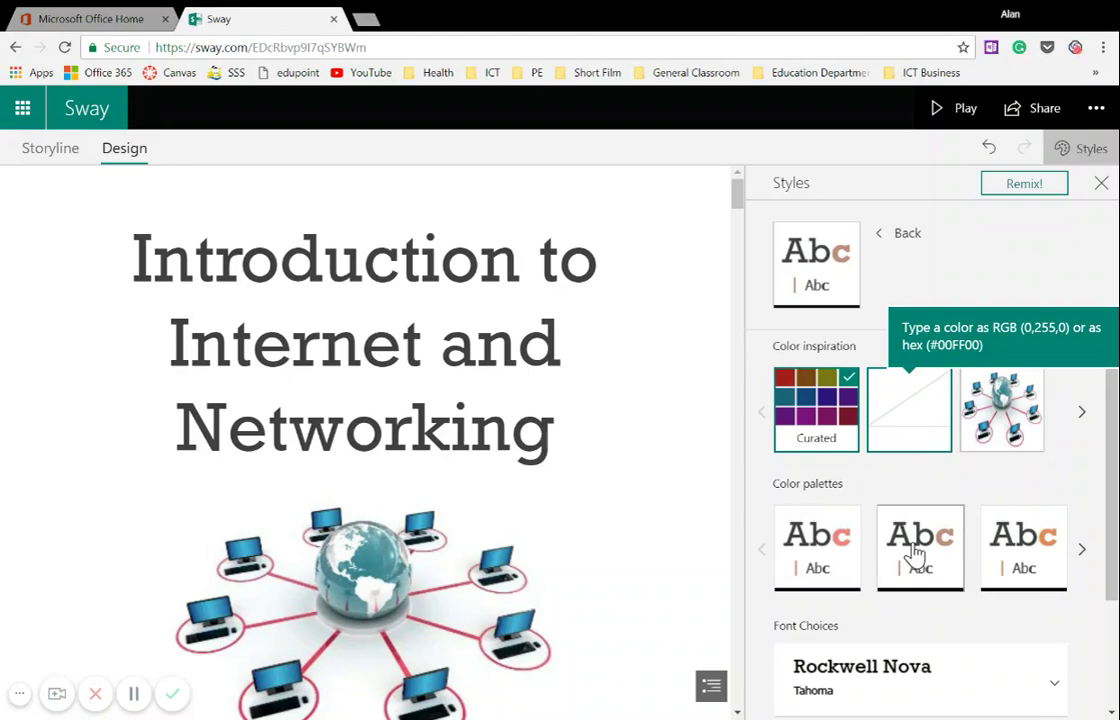
Use the SpongeBob and Patrick image as colour inspiration and apply the black palette with green heading text
left_click(1080, 418)
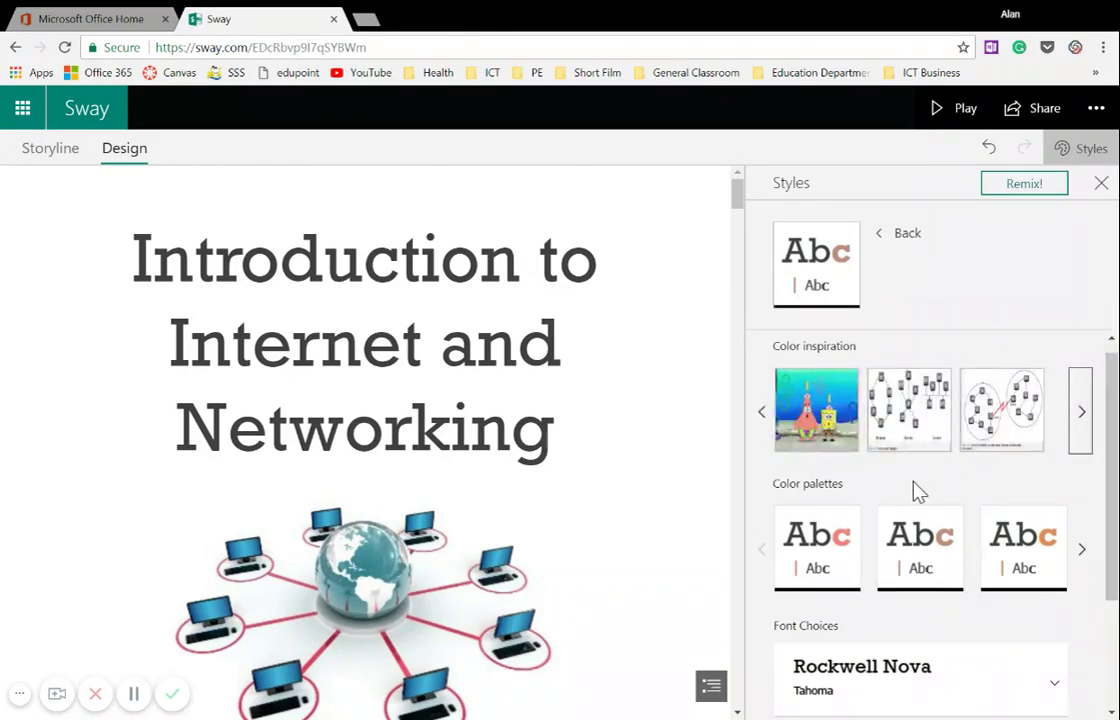
left_click(825, 405)
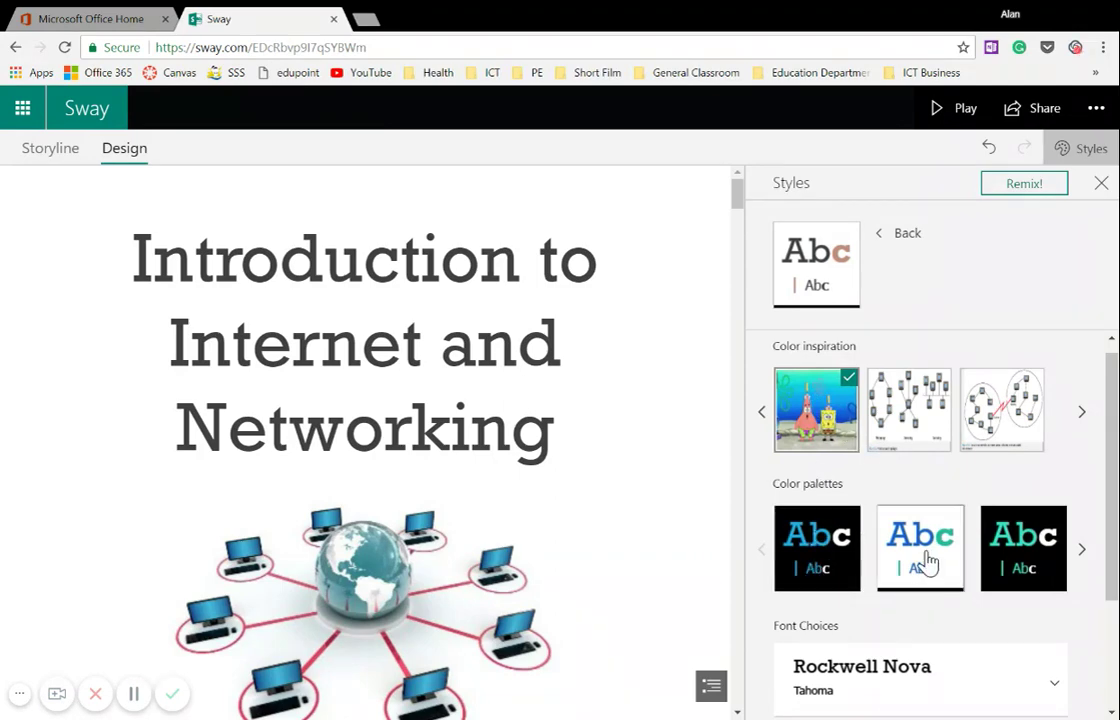
left_click(1082, 556)
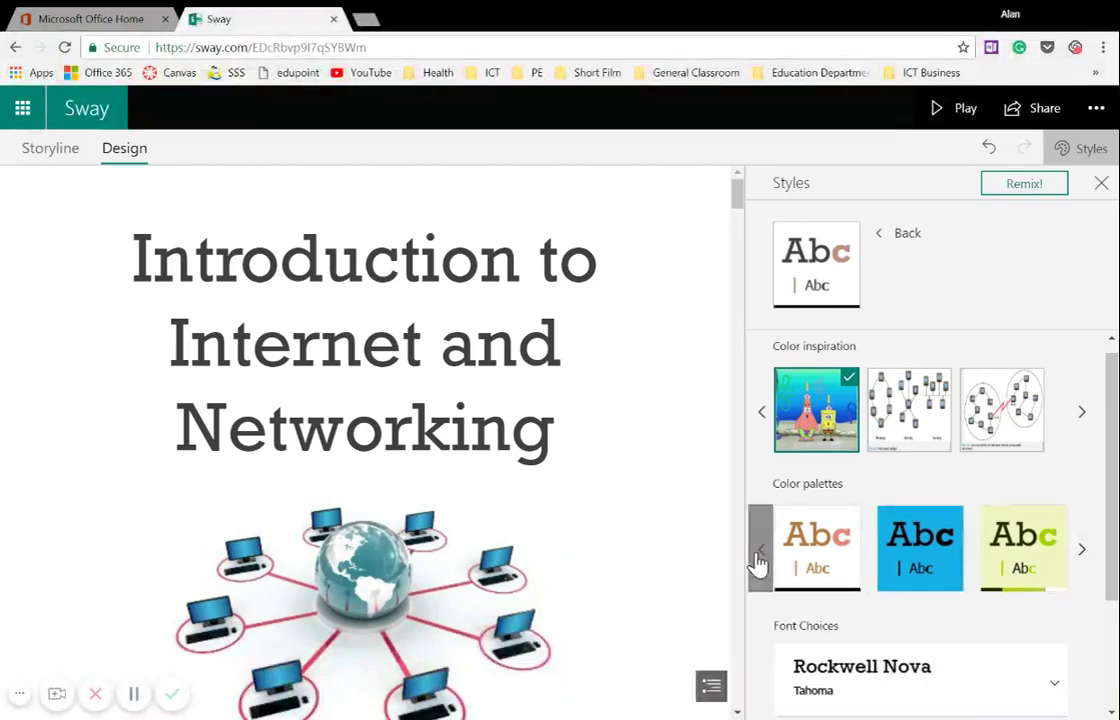
left_click(760, 560)
left_click(1012, 548)
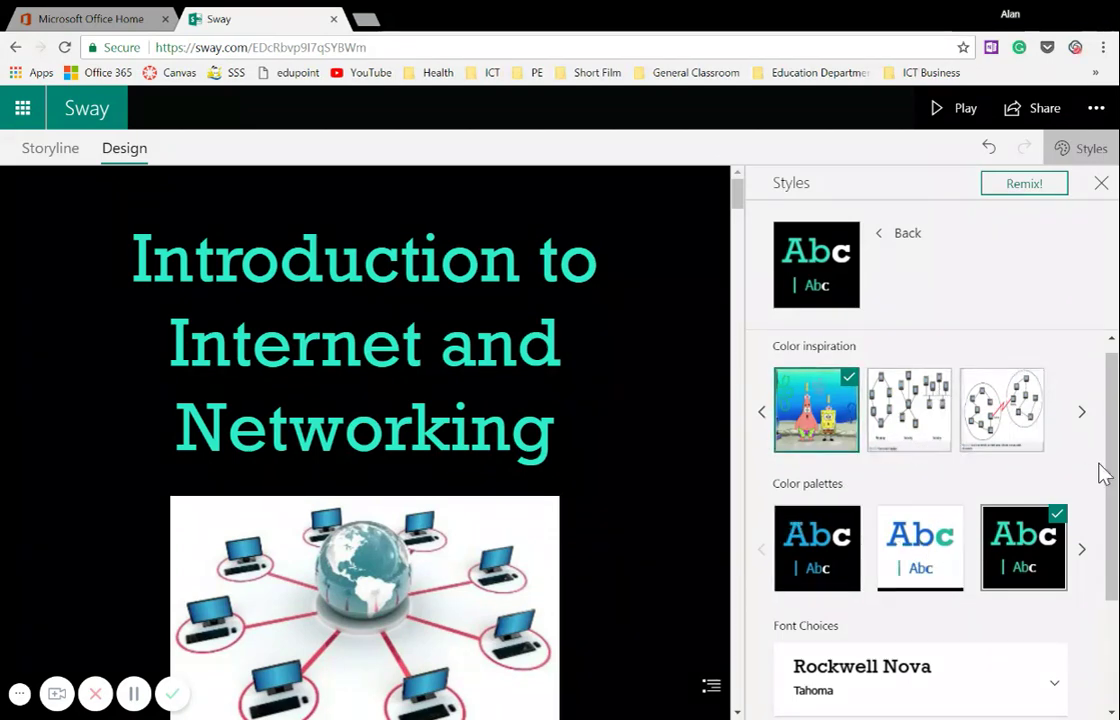
Change the Sway's font choice to Cavolini with Arial Nova
left_click_drag(1112, 472, 1117, 578)
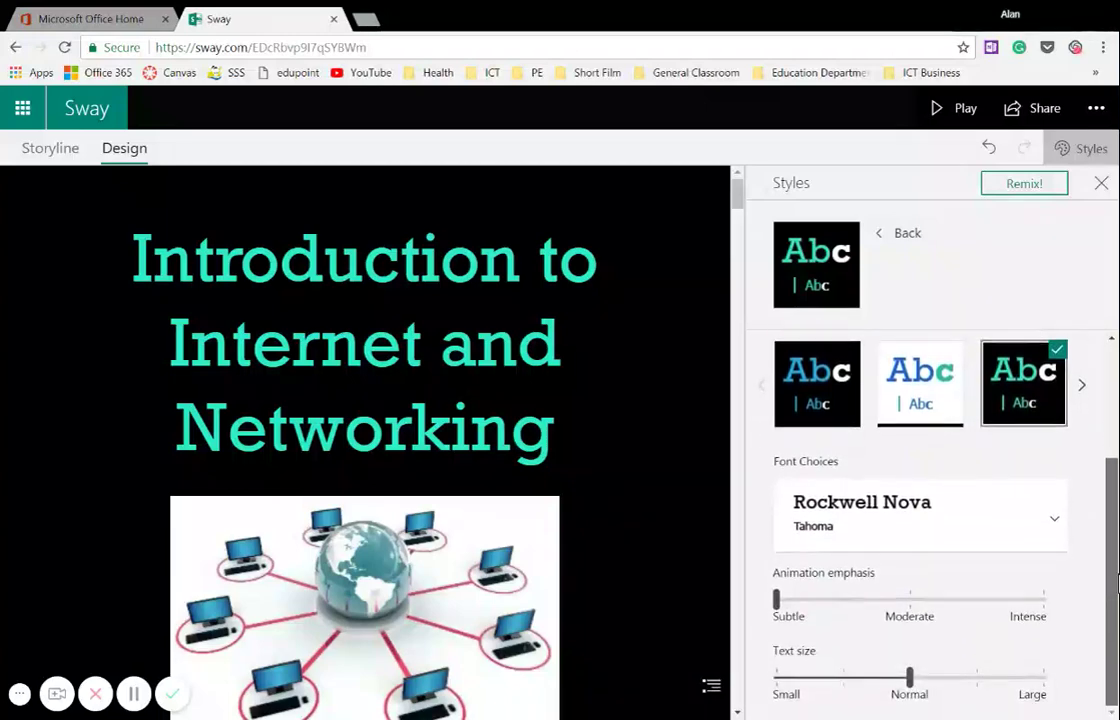
left_click(1045, 532)
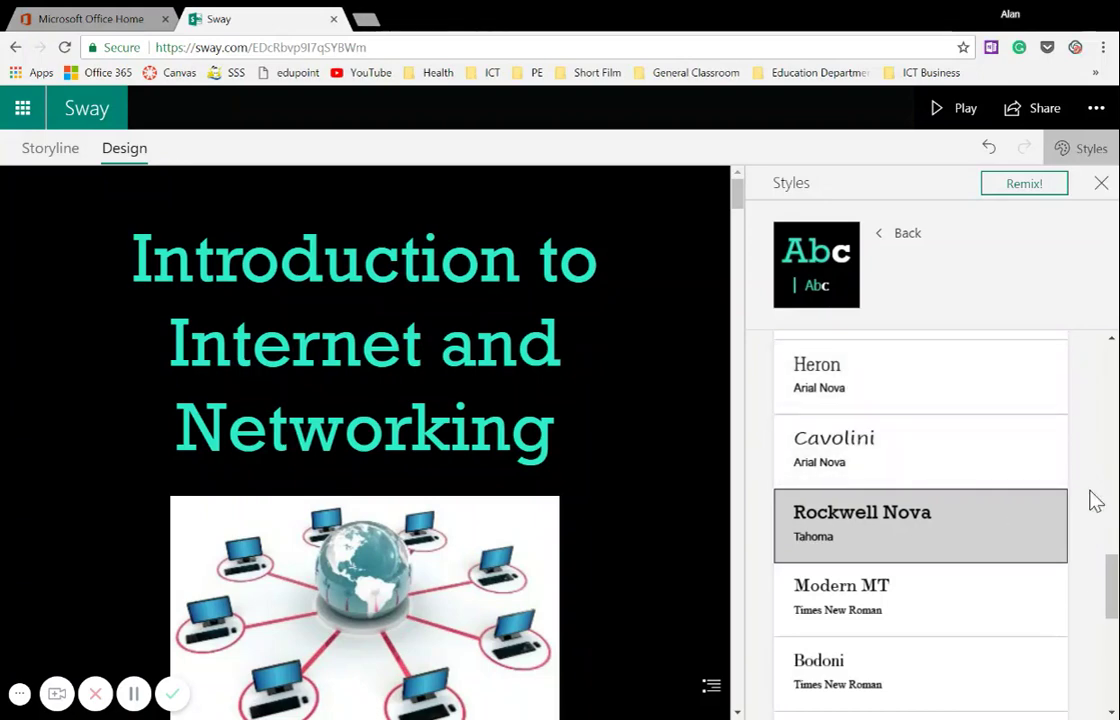
left_click(923, 466)
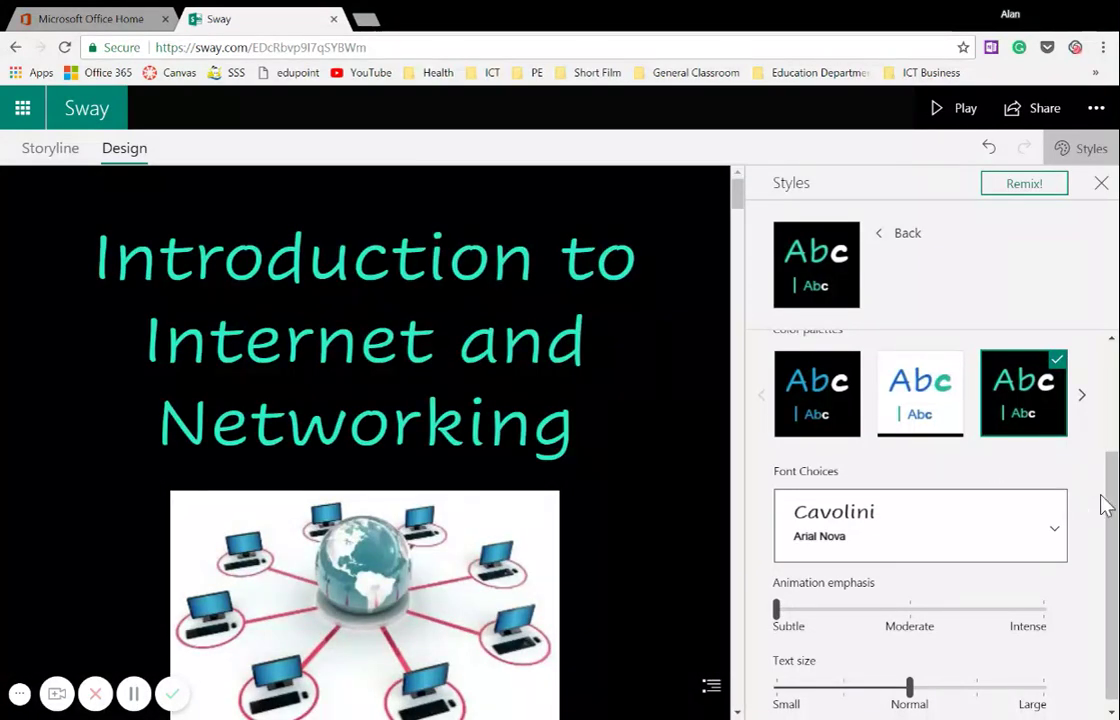
left_click_drag(1115, 512, 1117, 555)
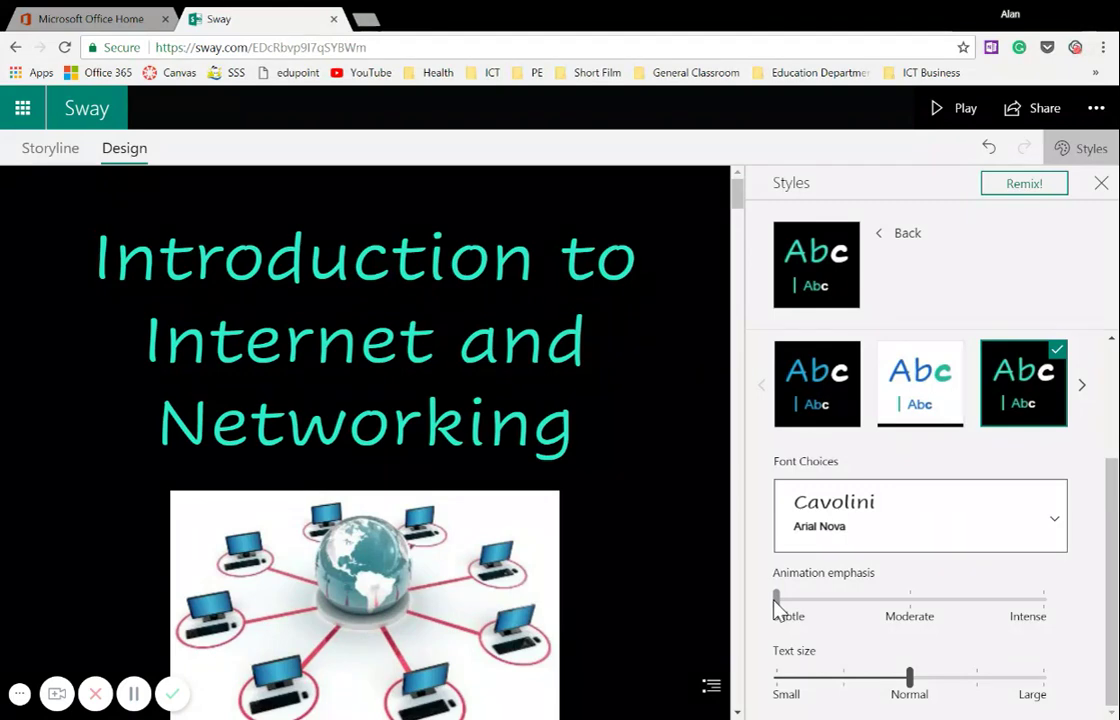
Set the Sway's animation emphasis to Intense and close the style settings
left_click_drag(776, 600, 1053, 608)
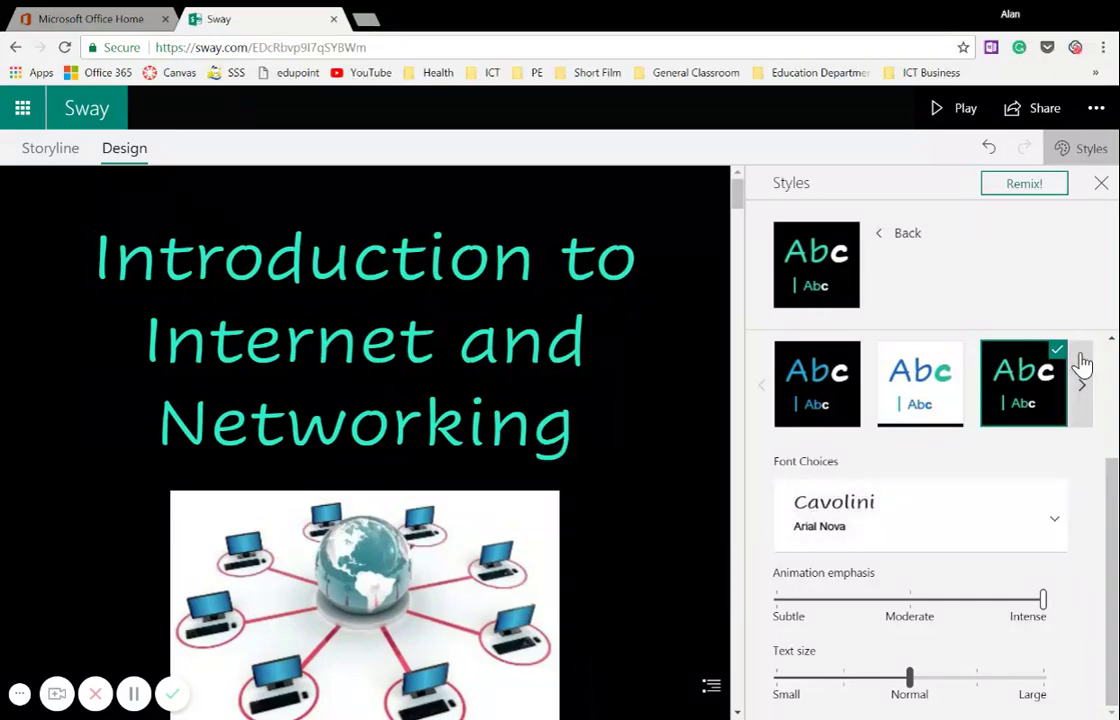
left_click(1101, 188)
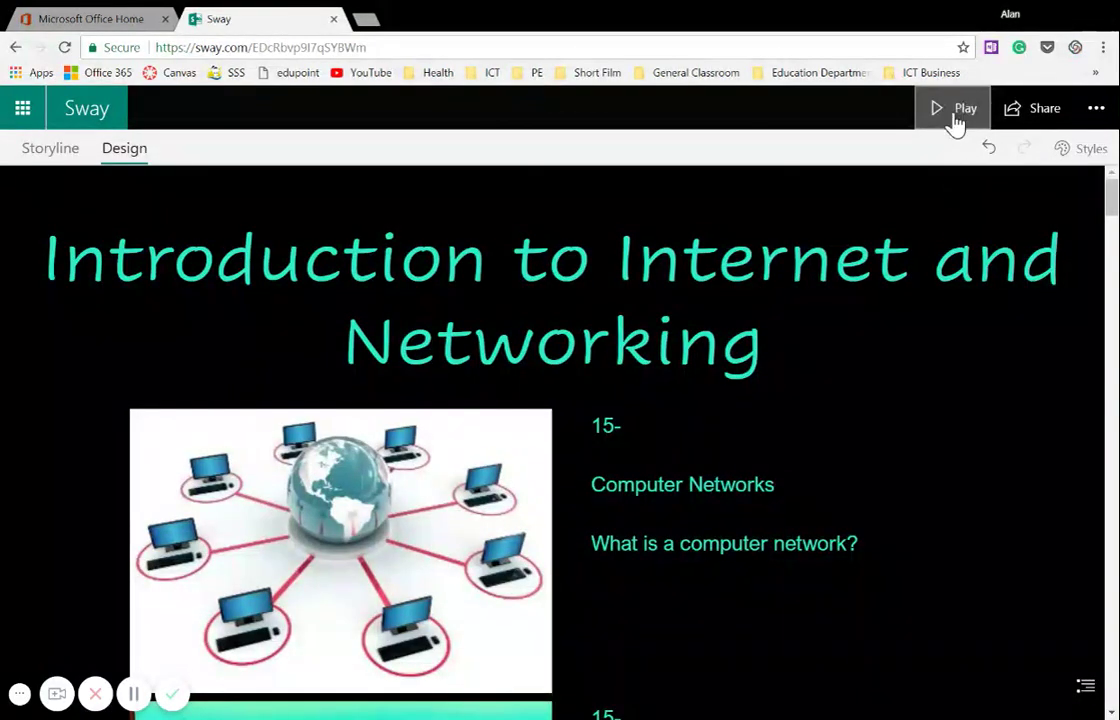
Play the Sway to preview its new styling, then return to the editing view
left_click(957, 120)
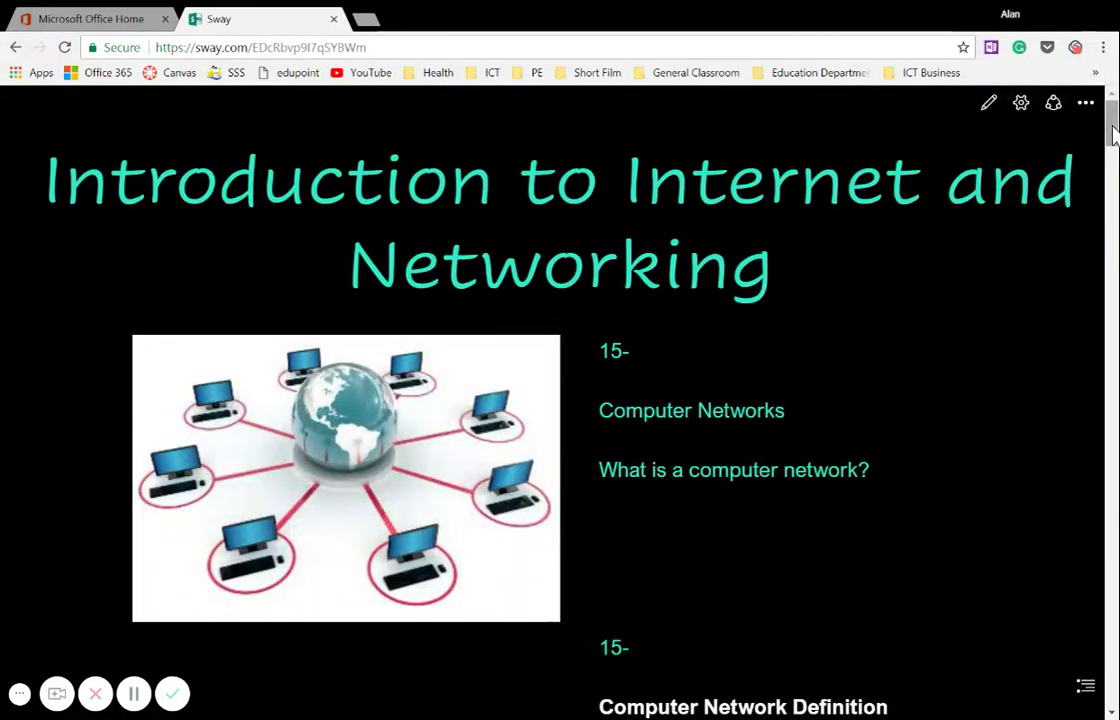
left_click_drag(1113, 143, 1111, 110)
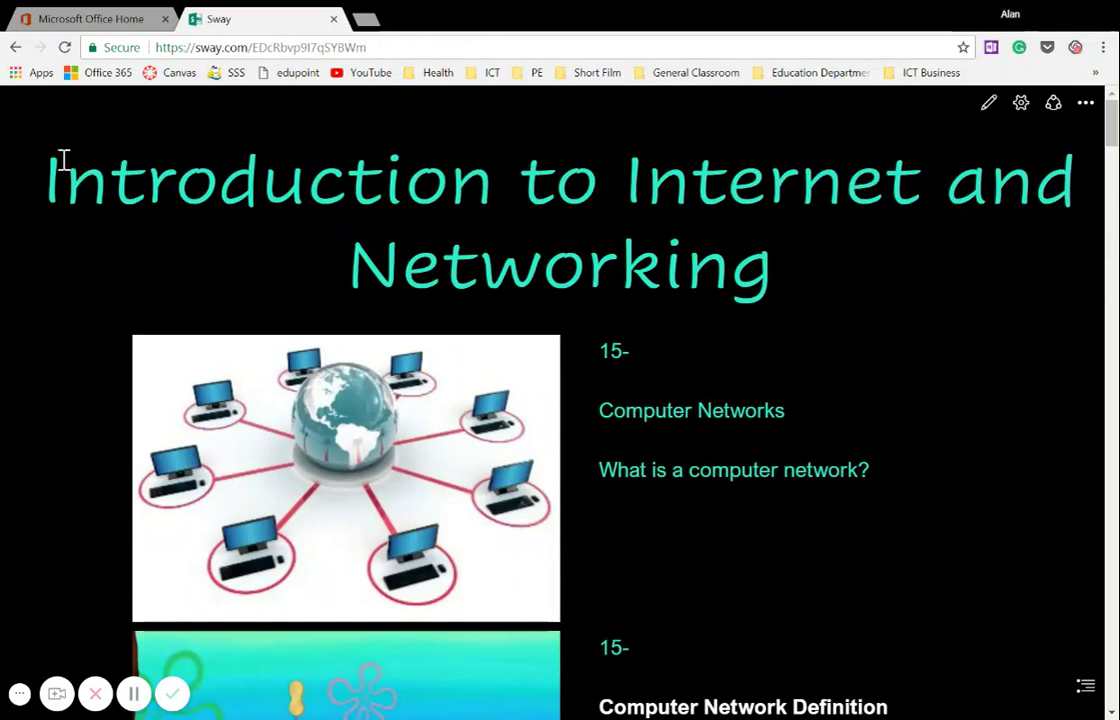
left_click(15, 50)
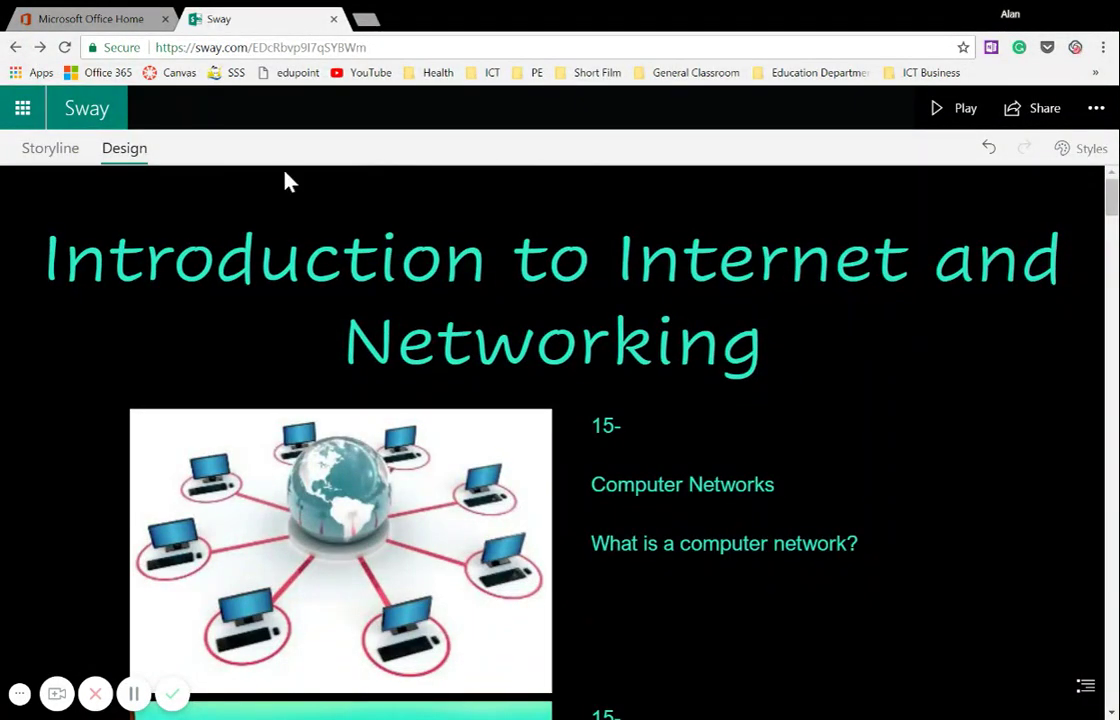
Go back to the Sway home page and start a new Sway from the "Create your own eSafety board game" document
left_click(95, 118)
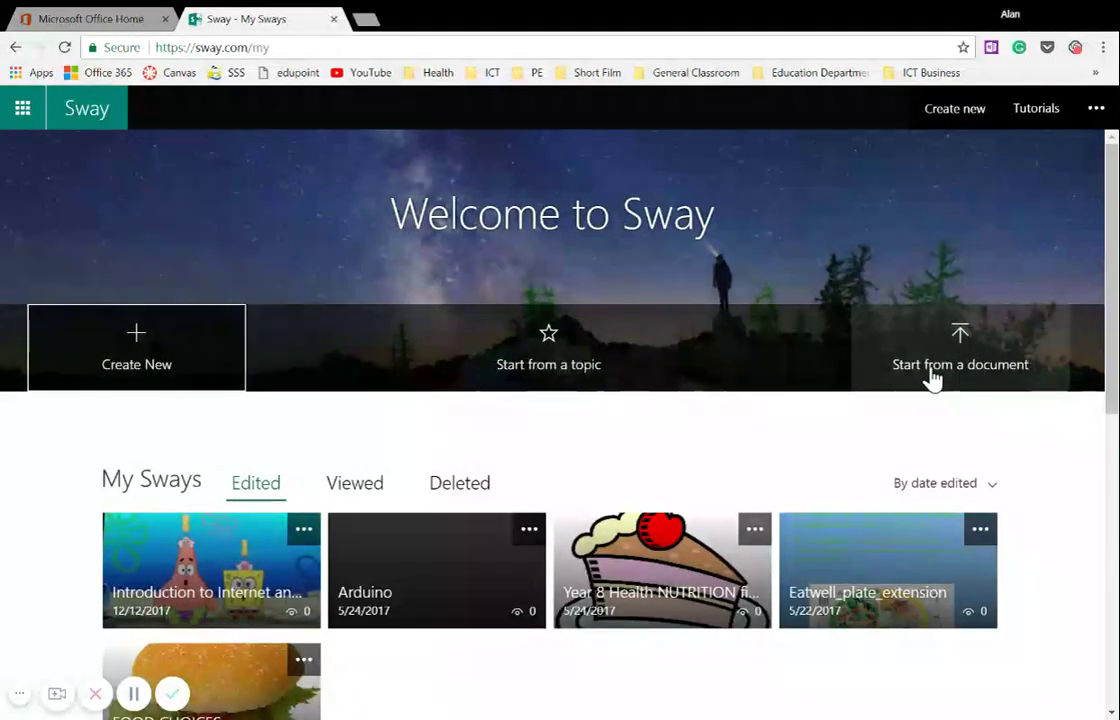
left_click(945, 370)
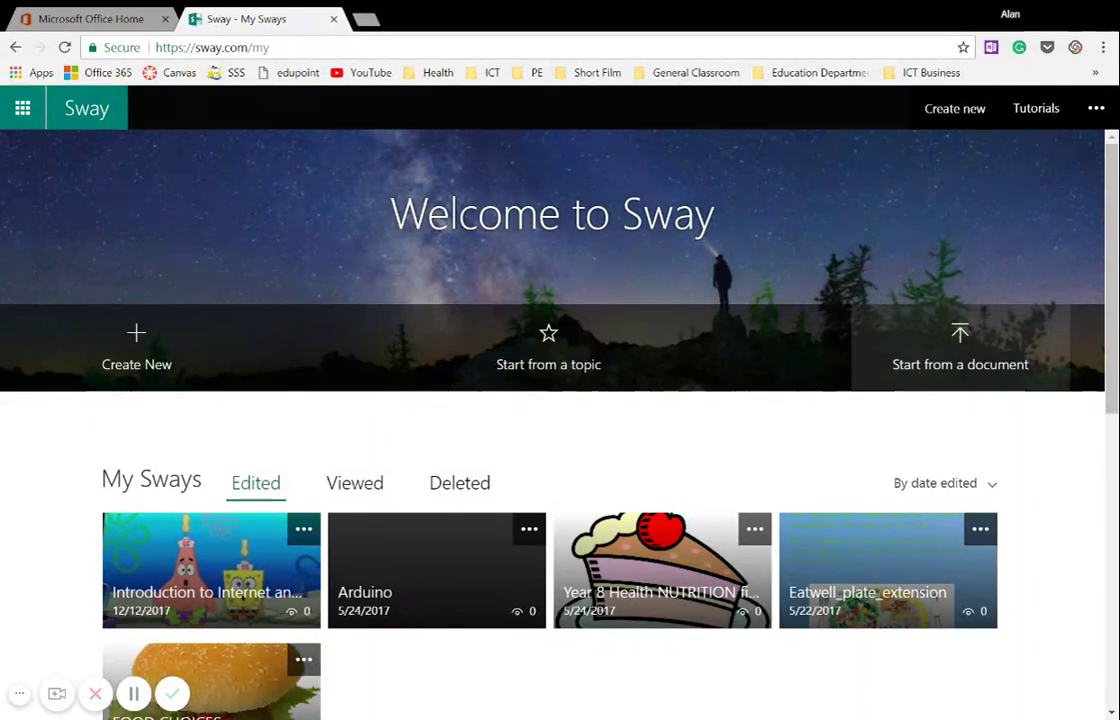
left_click(945, 368)
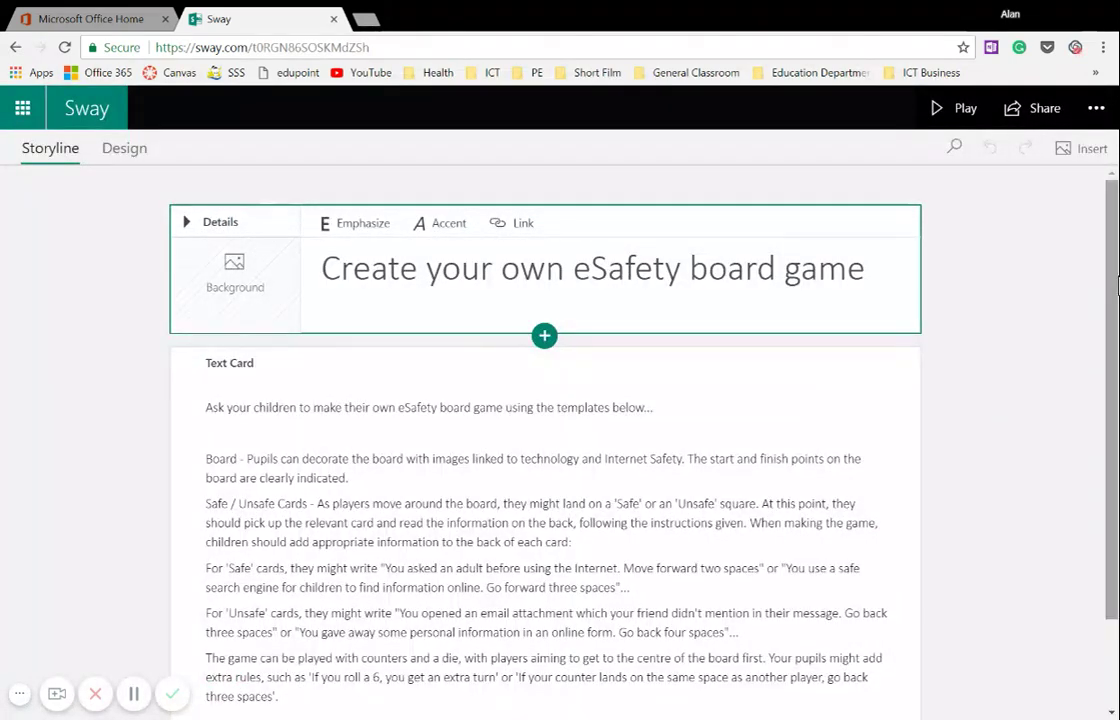
Move the last three paragraphs, from "For 'Safe' cards" to the end, out of the text card into a new text card below it
scroll(1115, 330, "down", 1)
scroll(1115, 330, "down", 2)
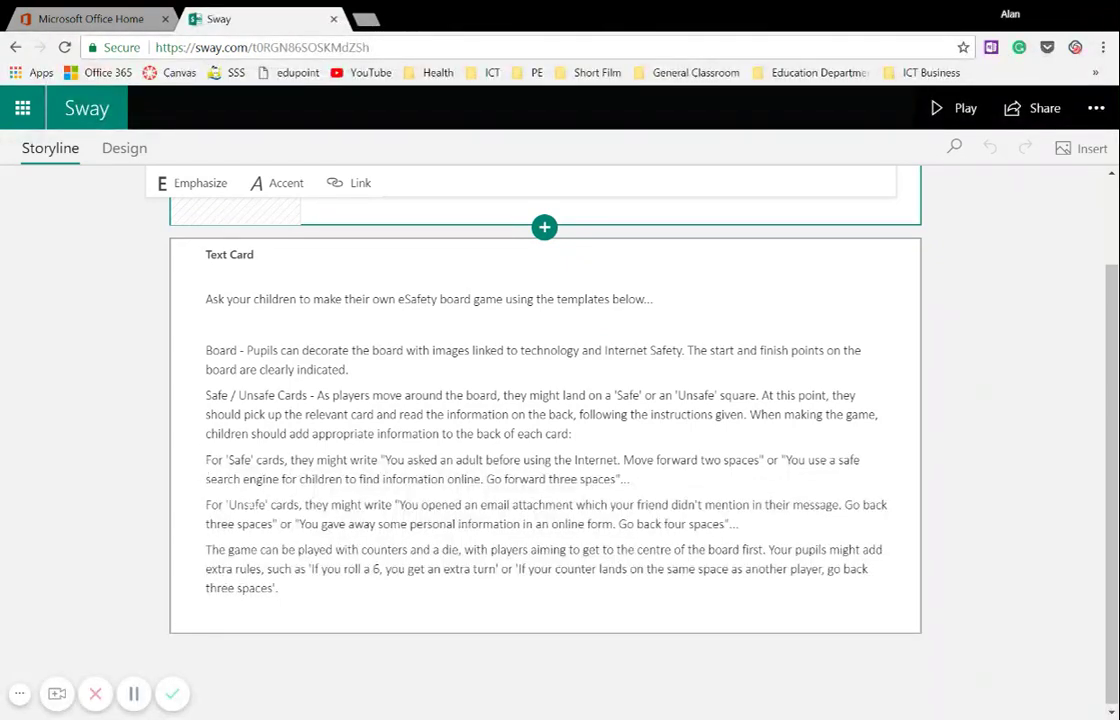
left_click_drag(206, 460, 280, 588)
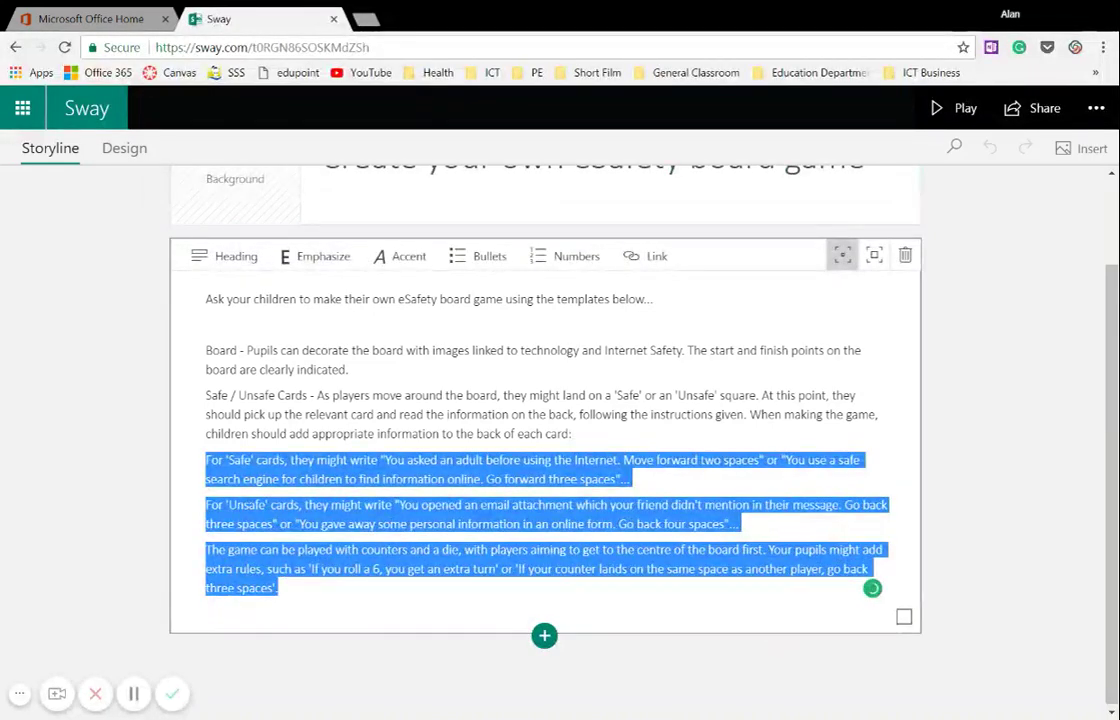
key("BackSpace")
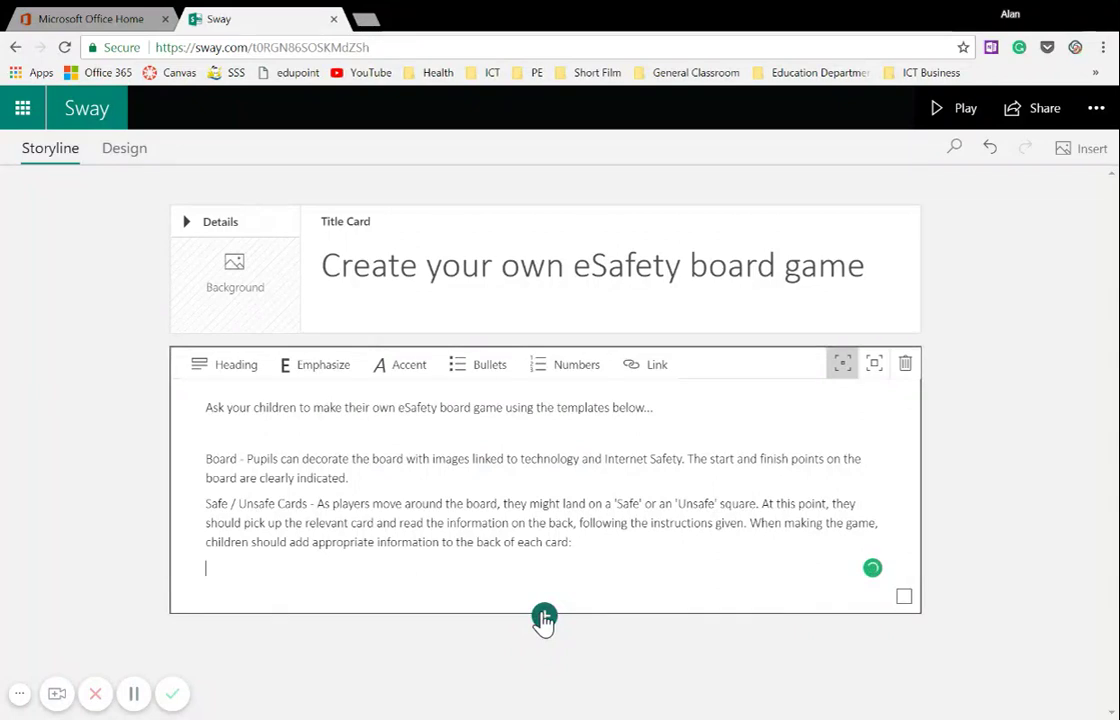
left_click(544, 617)
left_click(460, 634)
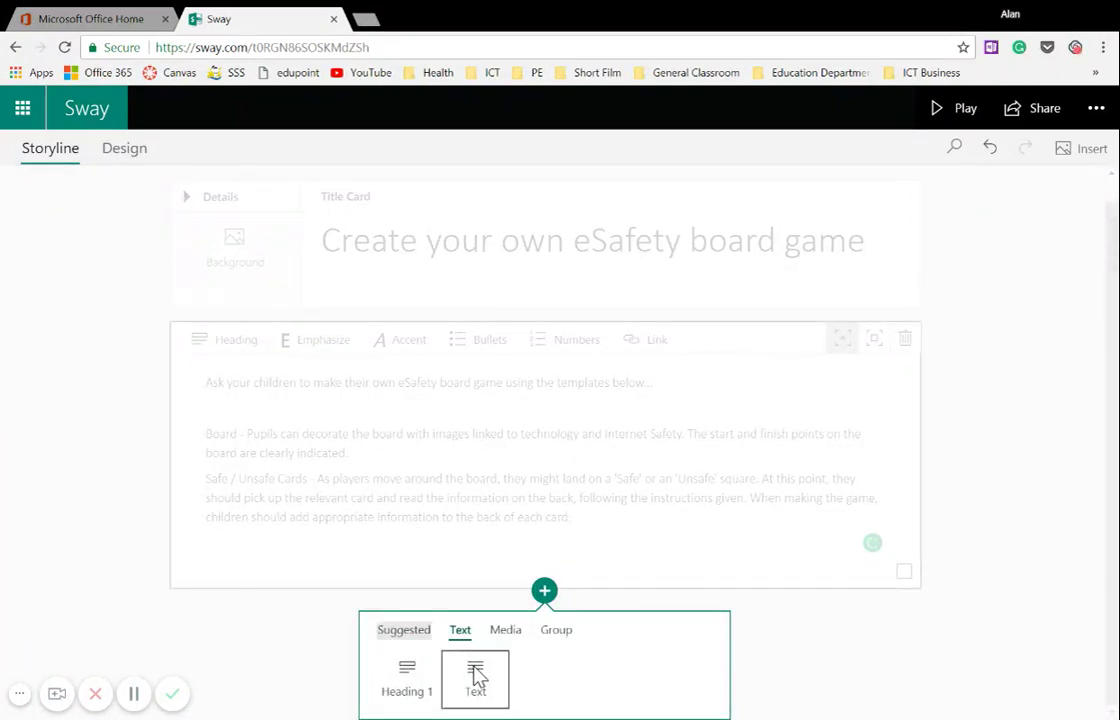
left_click(476, 677)
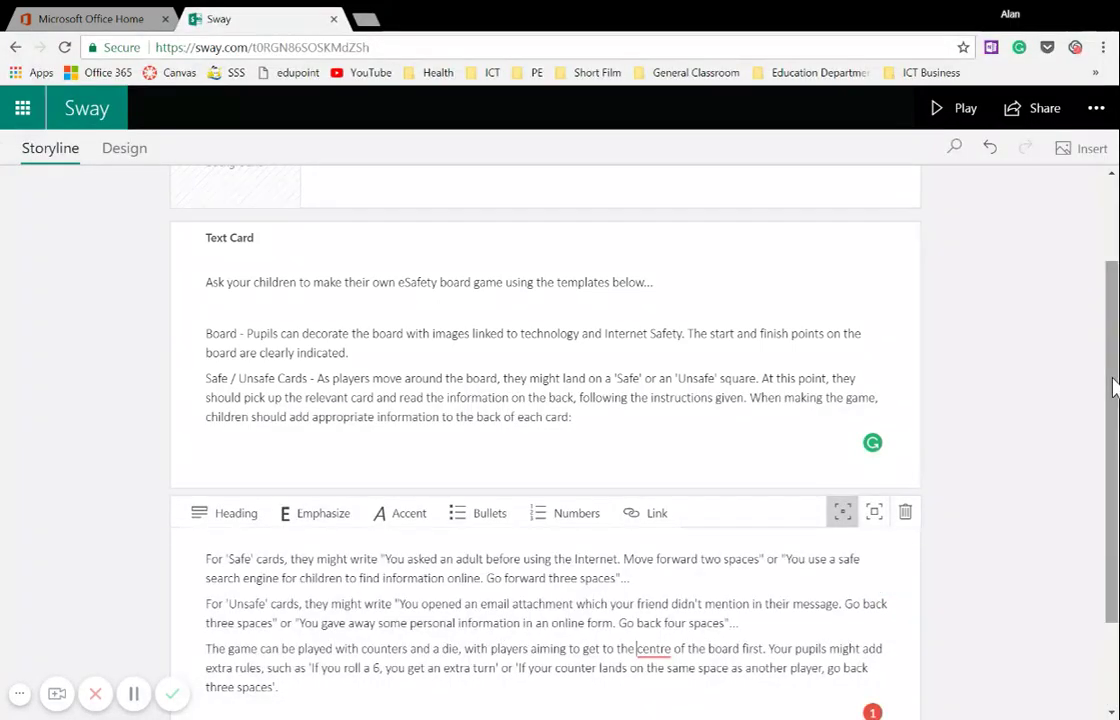
scroll(1115, 422, "down", 1)
left_click_drag(1115, 422, 1115, 357)
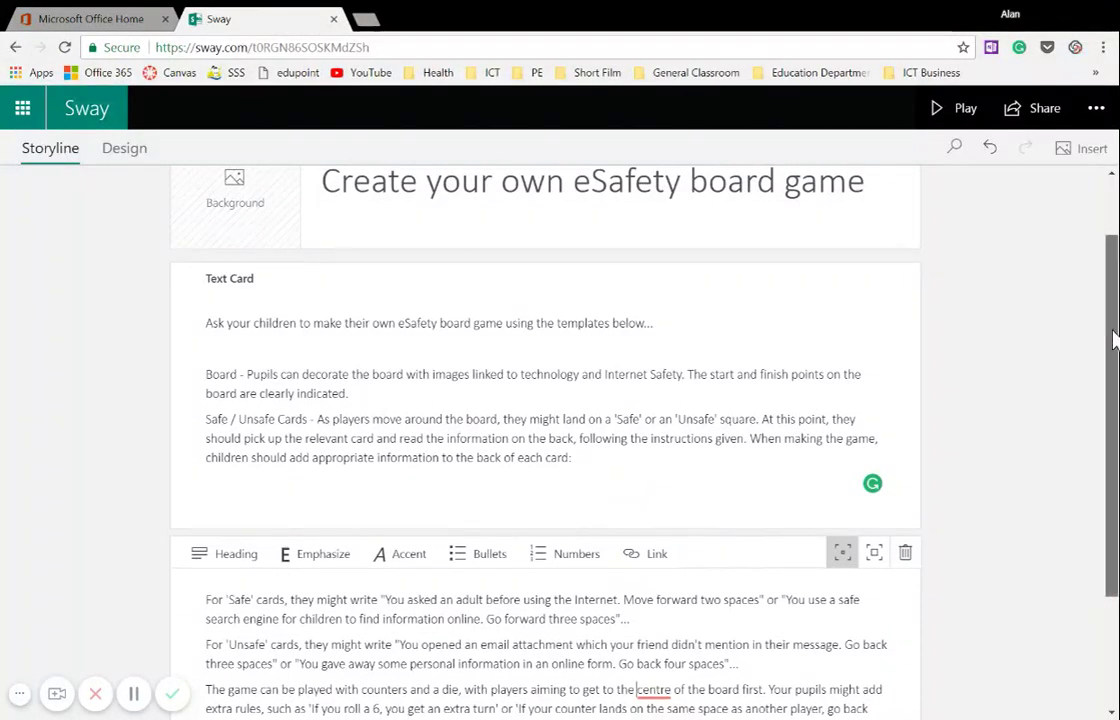
left_click_drag(1115, 340, 1113, 260)
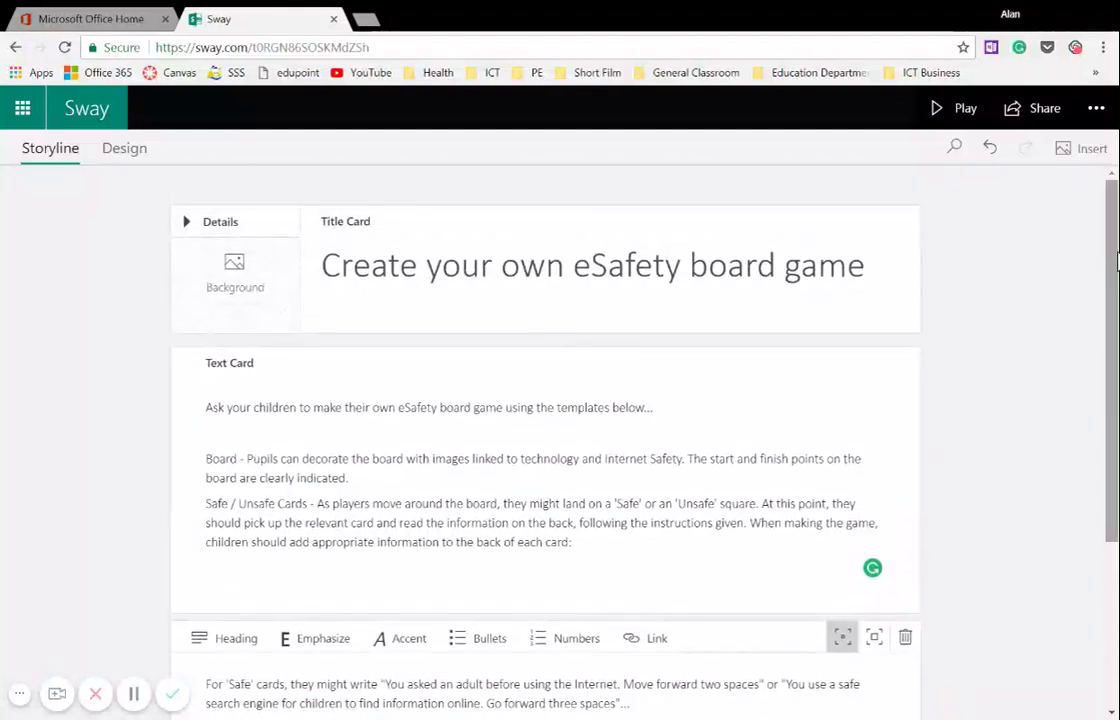